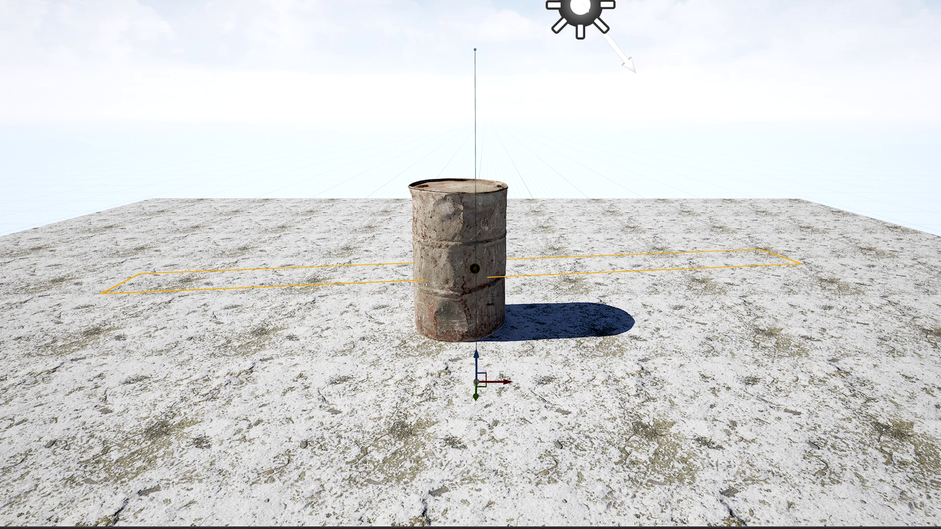
- Play the level to preview the leaf-covered barrel effect, and return to editing
key(alt+p)
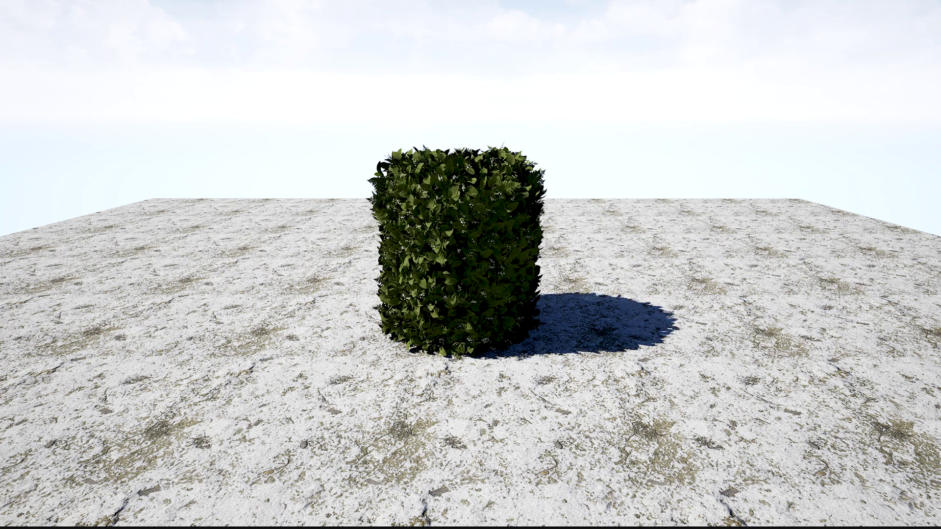
key(Escape)
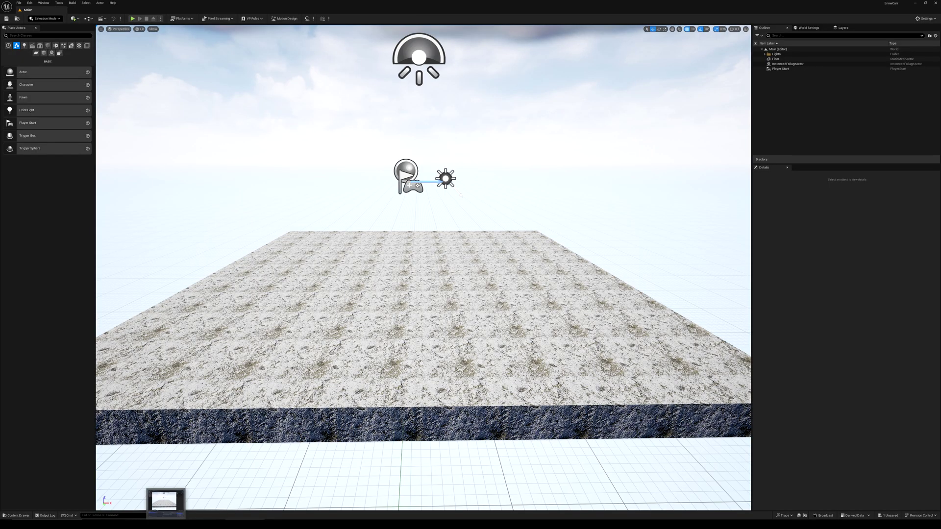
- Search Quixel Bridge for "barrel" to view the available barrel assets, and close it
key(ctrl+space)
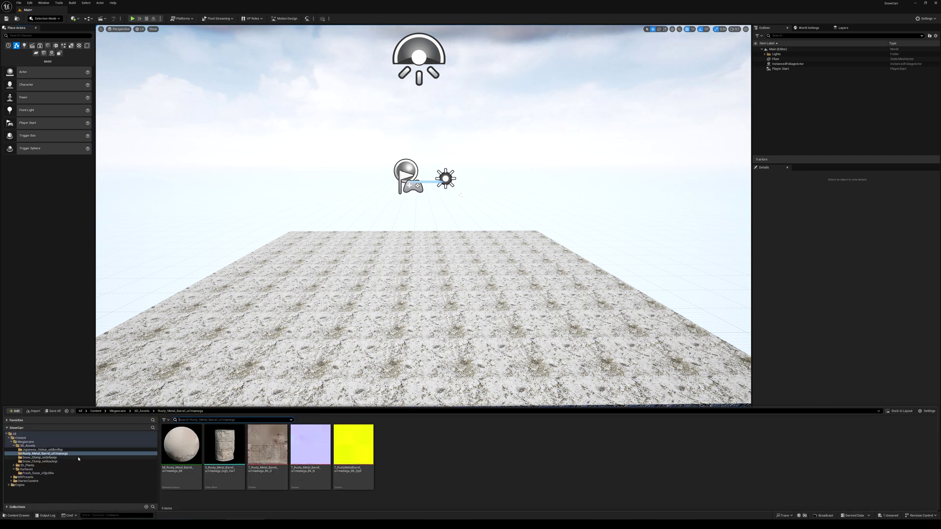
click(75, 20)
click(104, 44)
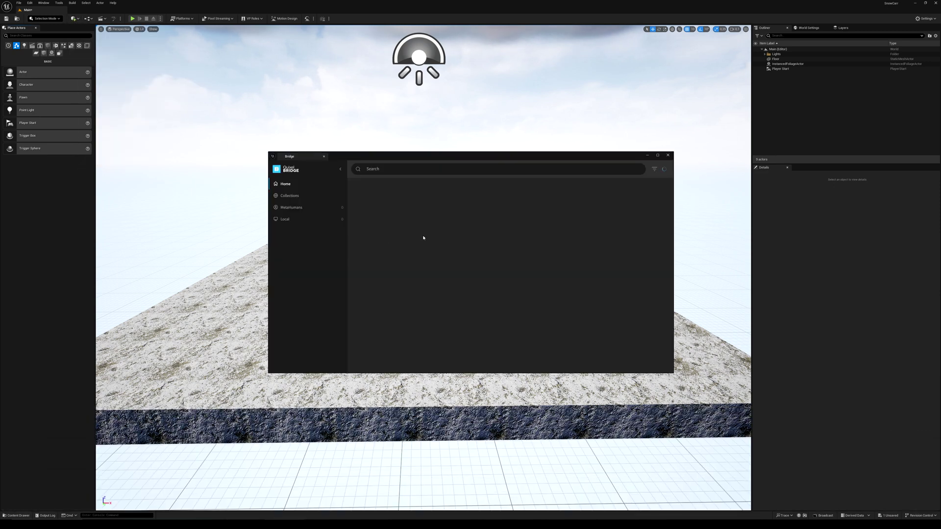
click(427, 169)
text(ba)
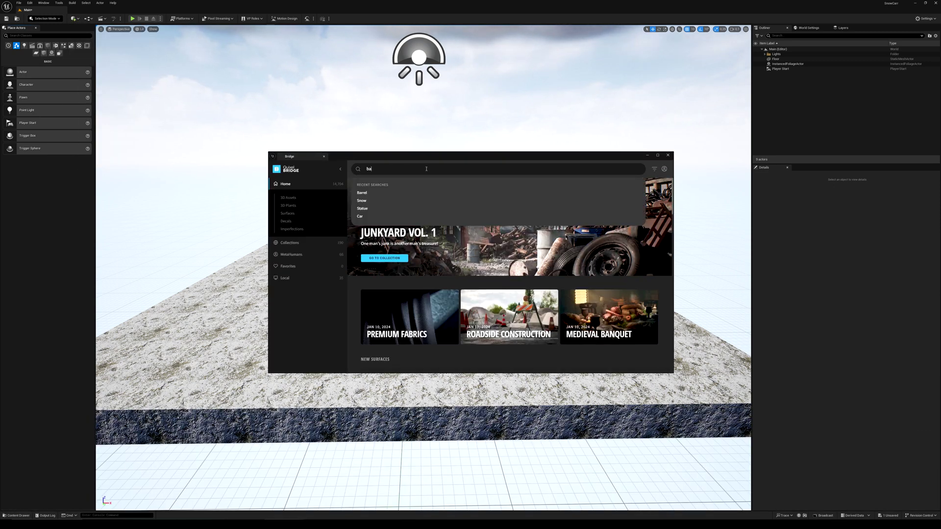
text(rrel)
key(Return)
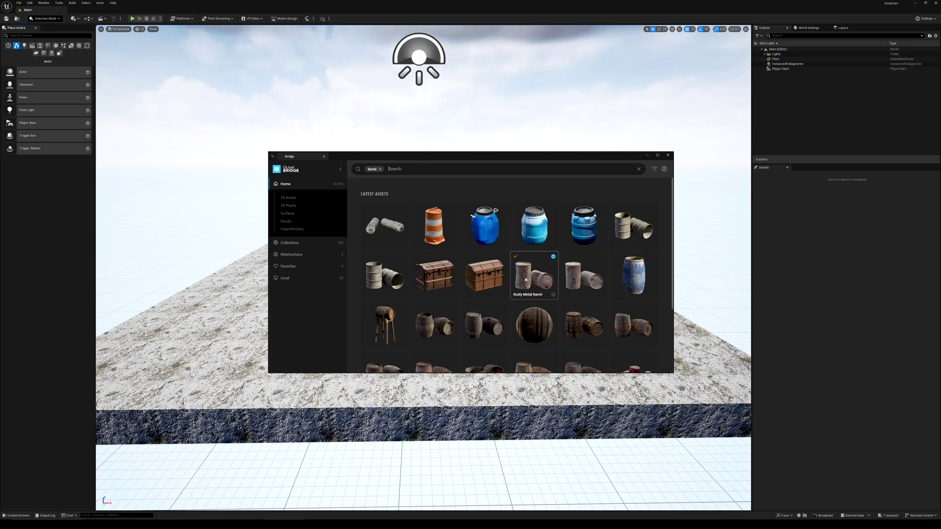
click(668, 155)
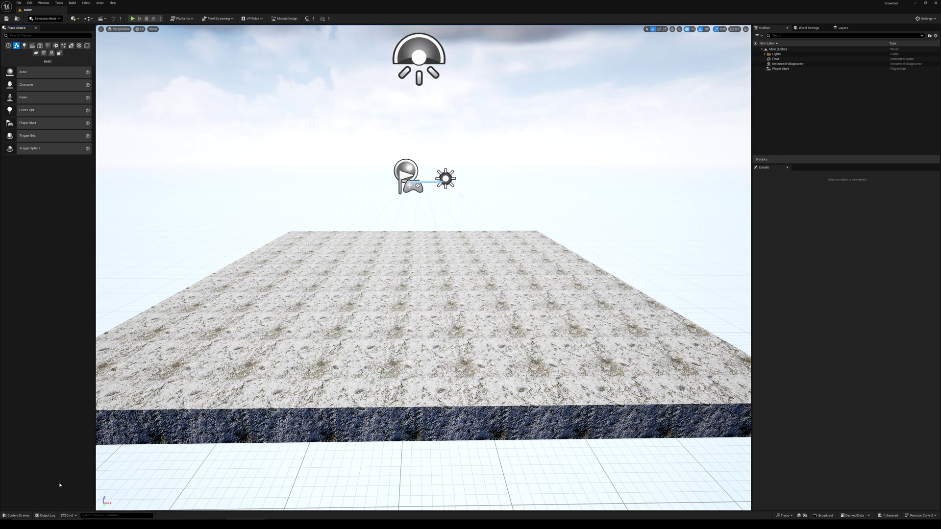
- Place the rusty metal barrel mesh from the Megascans 3D assets in the level and set its X and Y location to 0
click(18, 515)
click(14, 465)
click(16, 469)
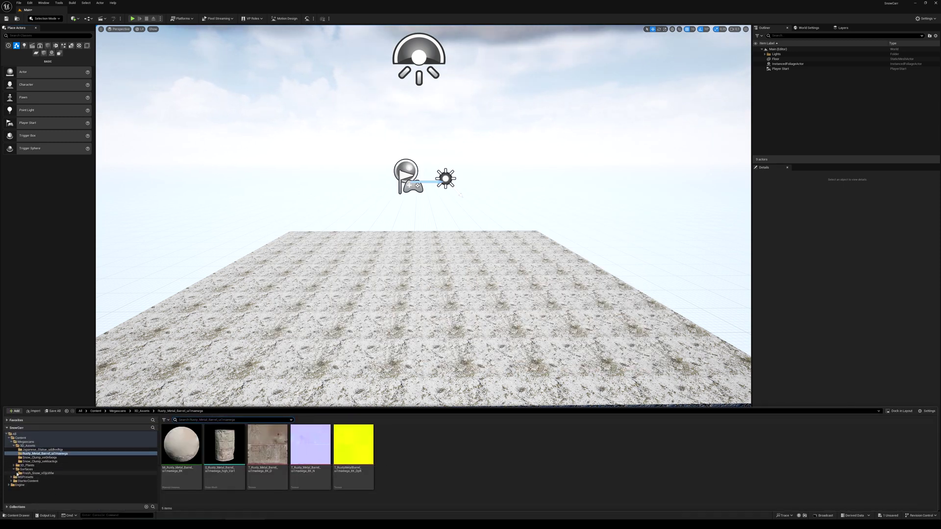
click(43, 473)
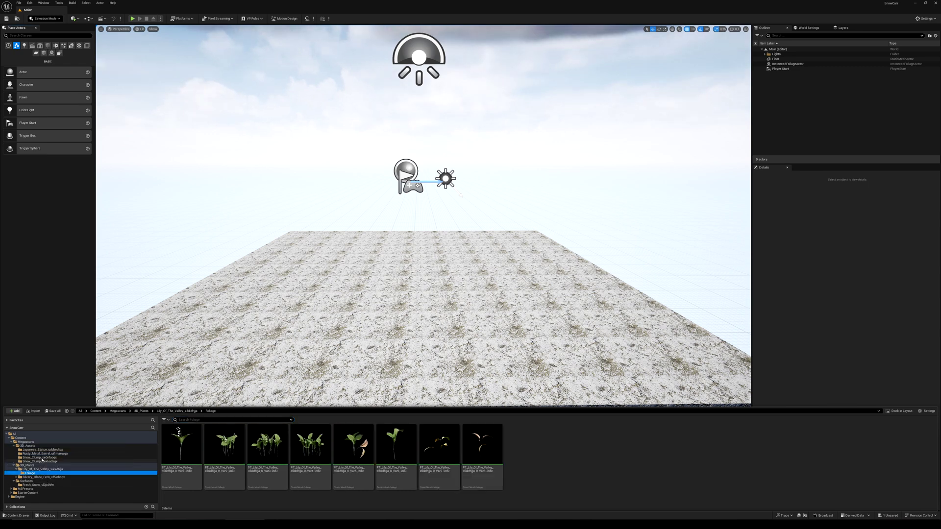
click(45, 454)
drag(224, 459, 406, 280)
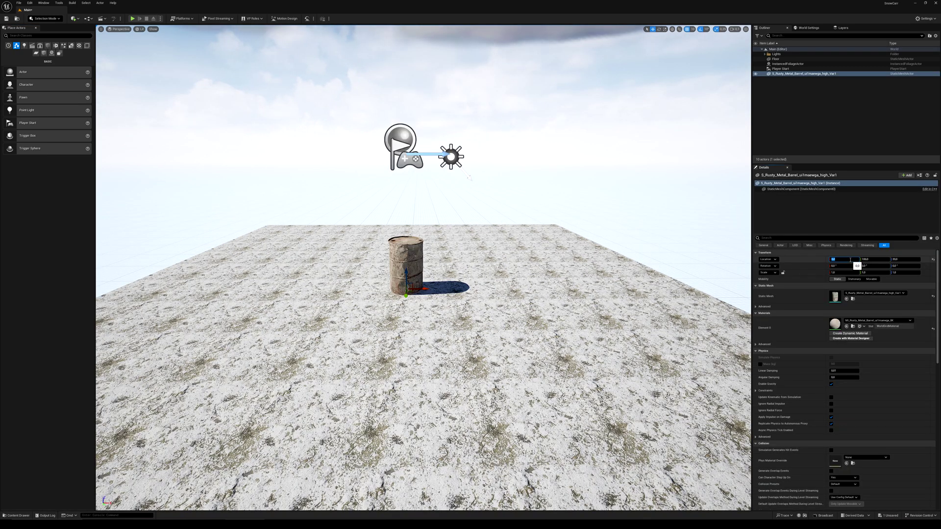
key(Tab)
text(0)
key(Tab)
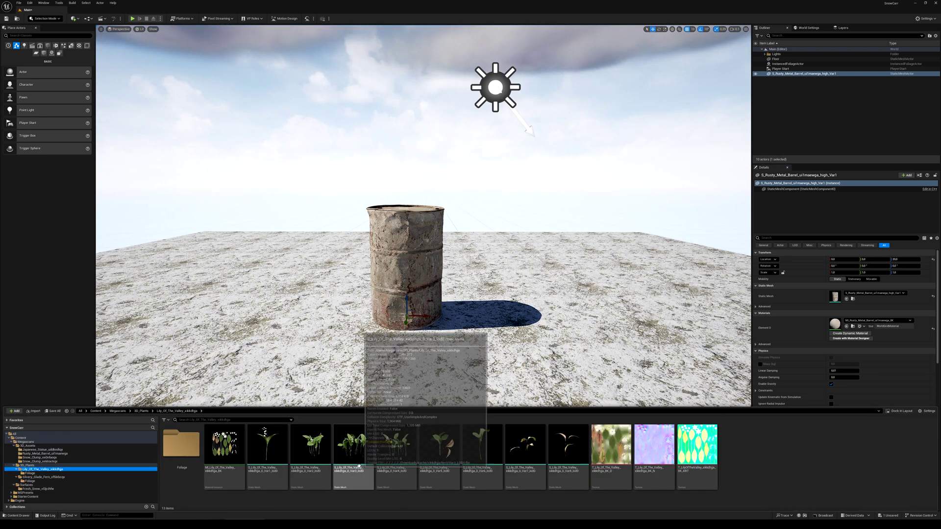
- Place four Lily Of The Valley plant meshes together in the level at the barrel
click(350, 452)
ctrl+click(397, 449)
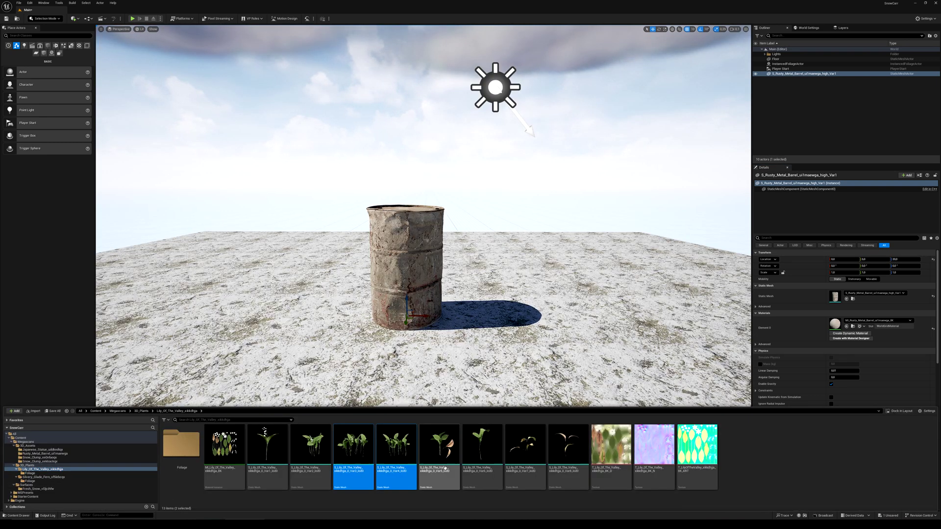
ctrl+click(475, 454)
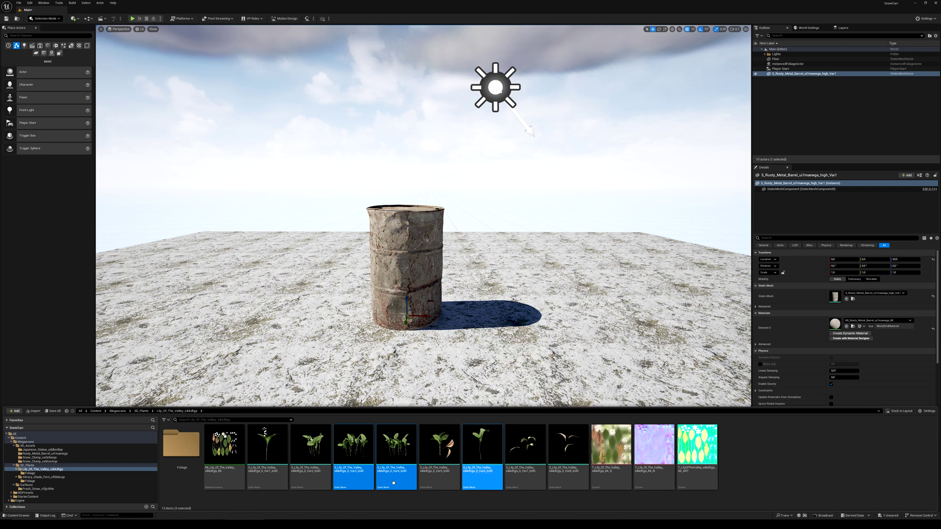
ctrl+click(313, 446)
drag(313, 447, 403, 294)
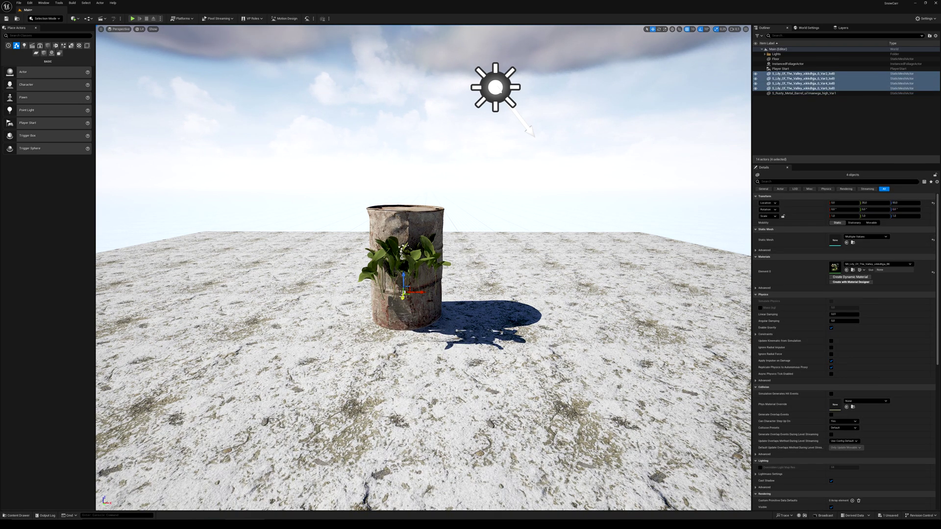
- Set the four lily plants' location to 0 on every axis and move them out in front of the barrel
click(847, 202)
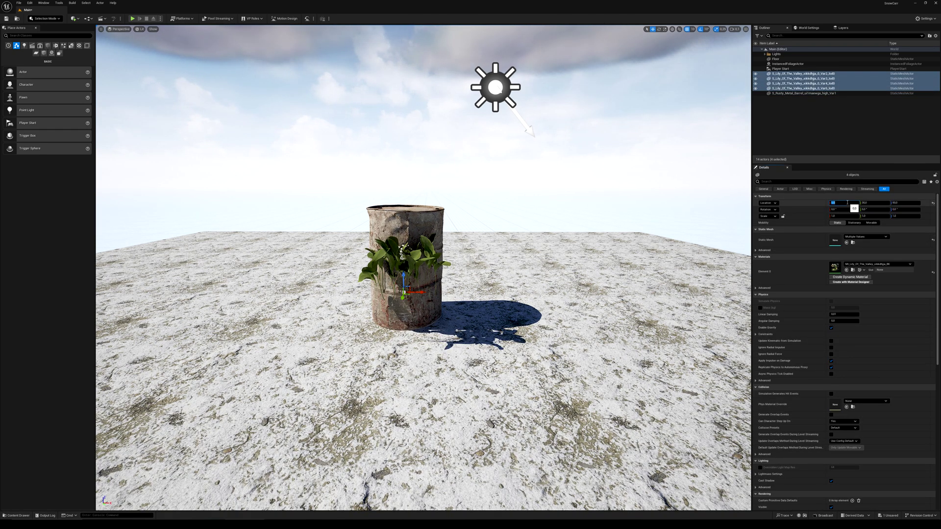
text(0)
key(Tab)
text(0)
key(Tab)
text(0)
key(Return)
mouse_move(402, 324)
mouse_down()
mouse_move(401, 390)
mouse_move(402, 340)
mouse_up()
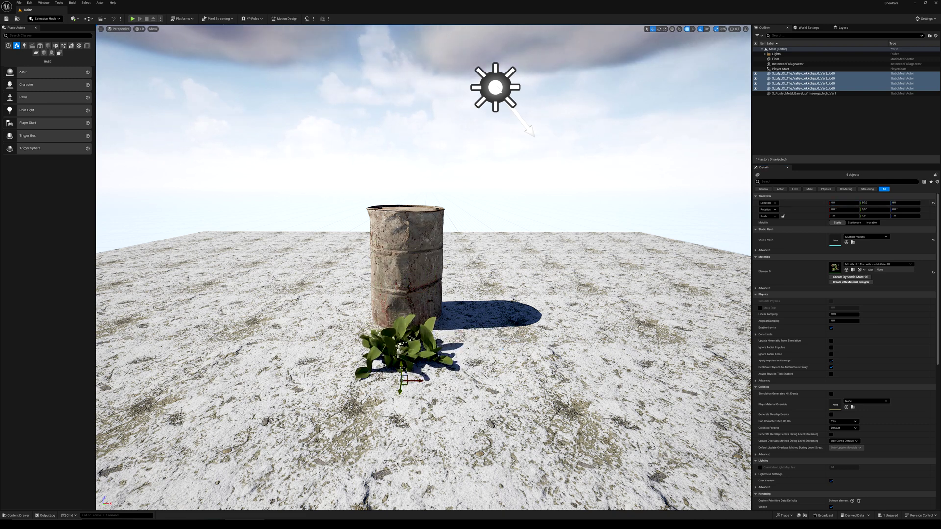
- Scale the four lily plants to 0.5 on all three axes
click(837, 216)
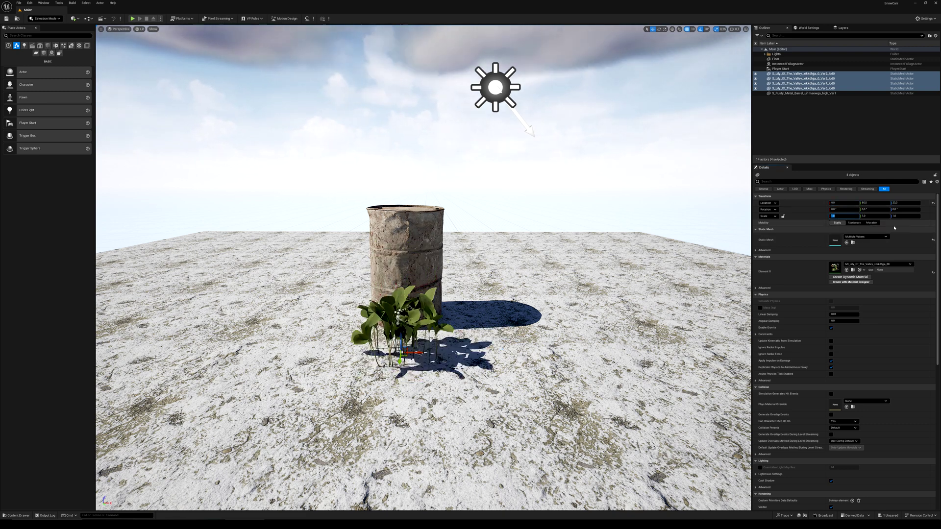
text(0.5)
key(Tab)
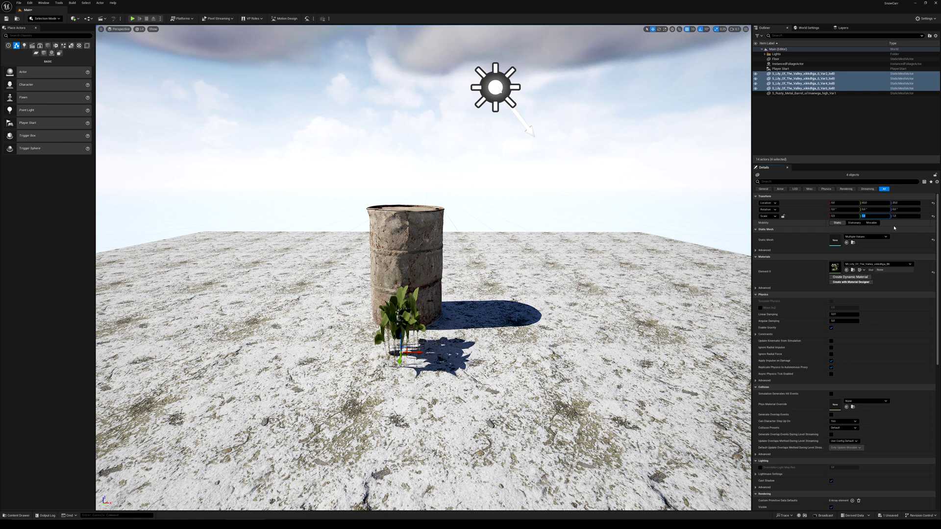
text(0.5)
key(Tab)
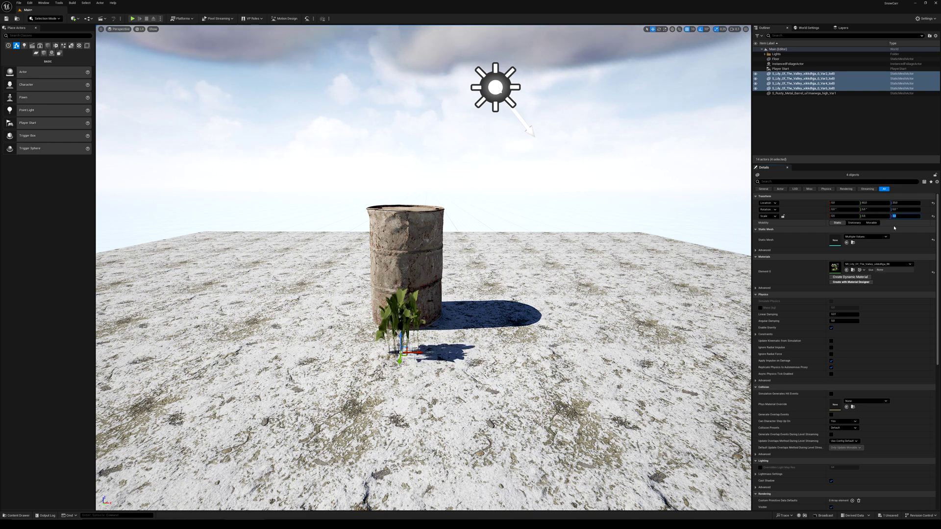
text(0.5)
key(Return)
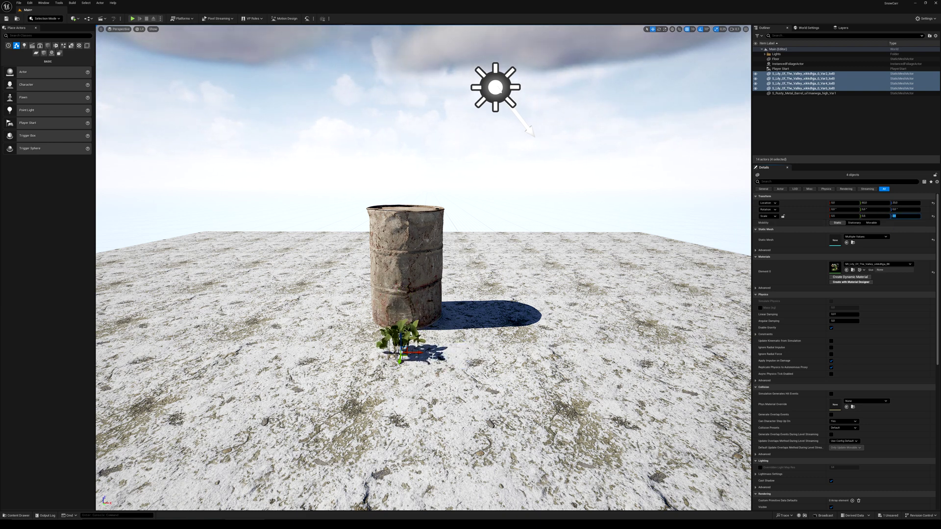
- Place two Silvery Glade Fern meshes beside the lily plants and set their X scale to 0.7
key(ctrl+space)
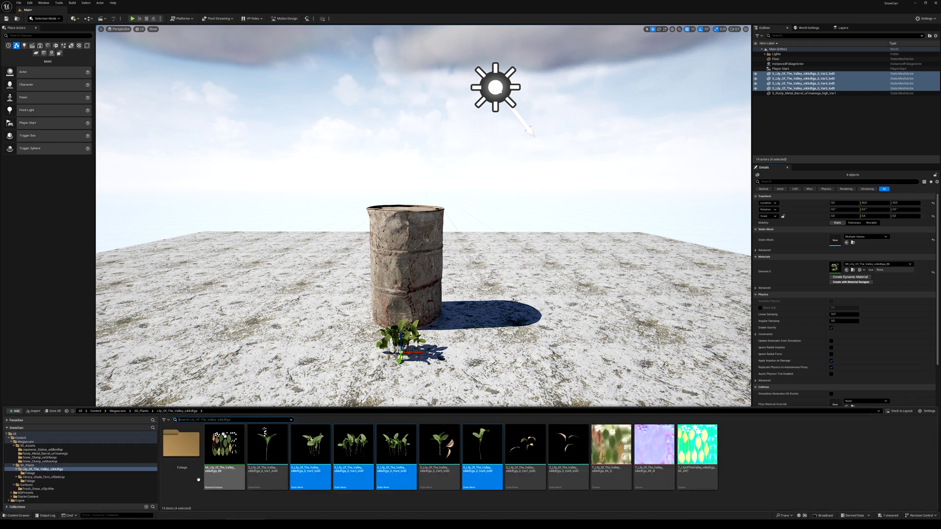
click(441, 453)
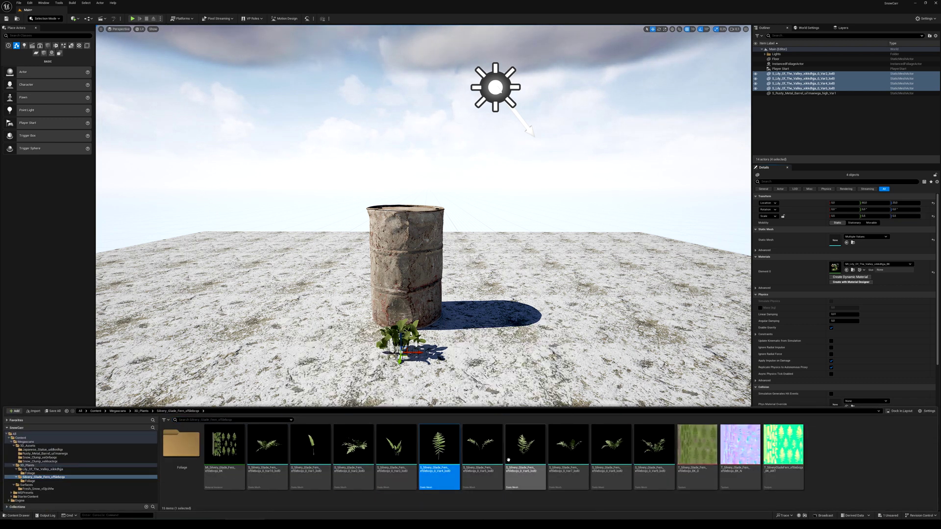
ctrl+click(482, 448)
drag(482, 448, 449, 346)
click(850, 217)
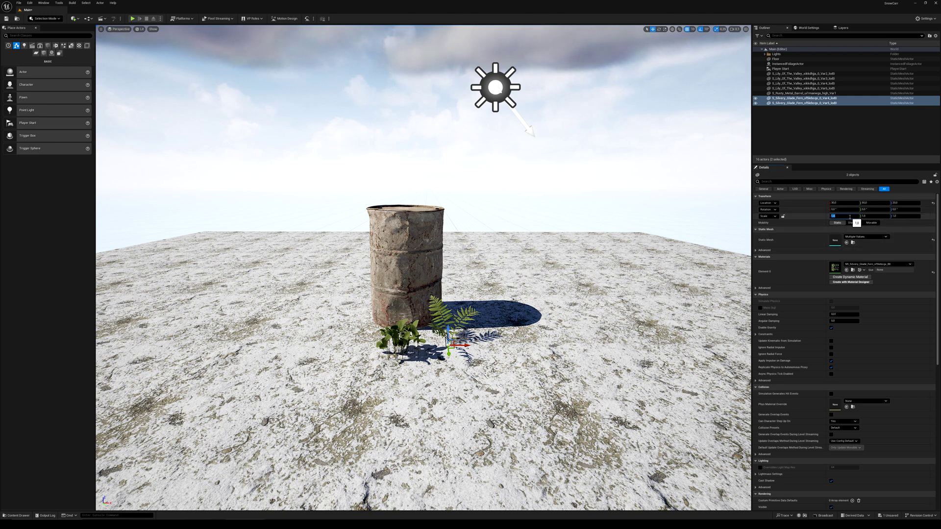
text(0.7)
key(Tab)
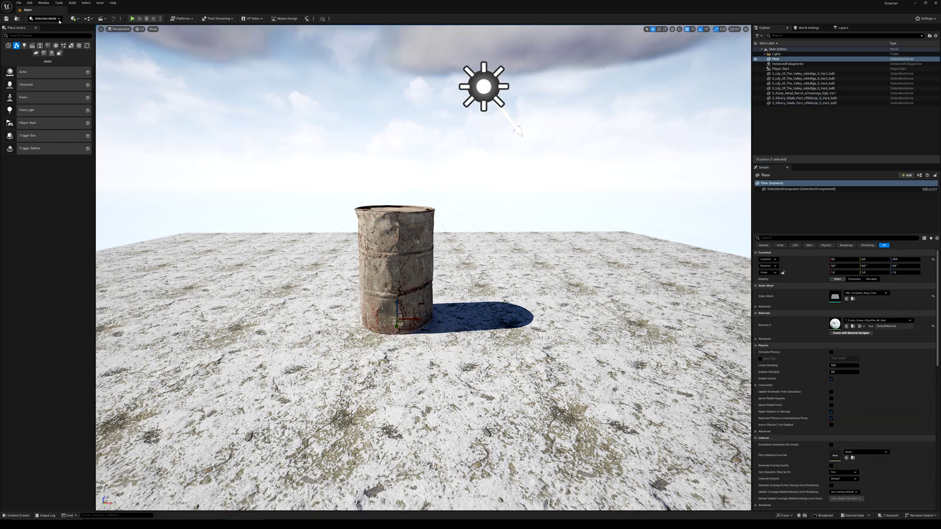
- Switch the editor to Motion Design mode and look up "motion design" among the plugins
click(59, 20)
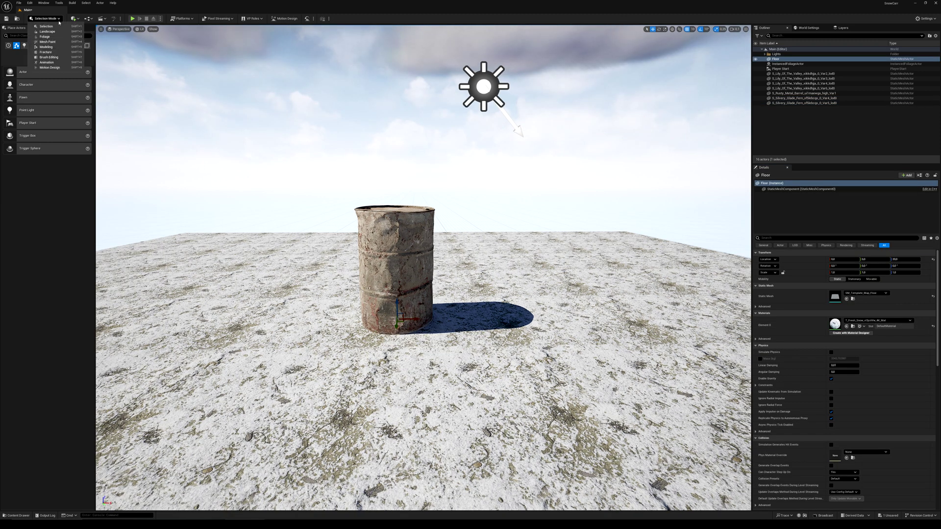
click(58, 69)
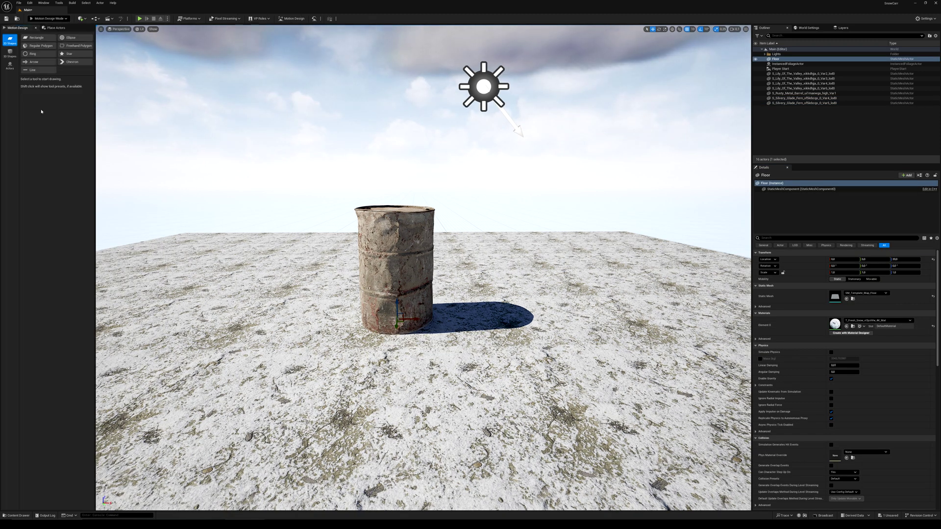
click(43, 3)
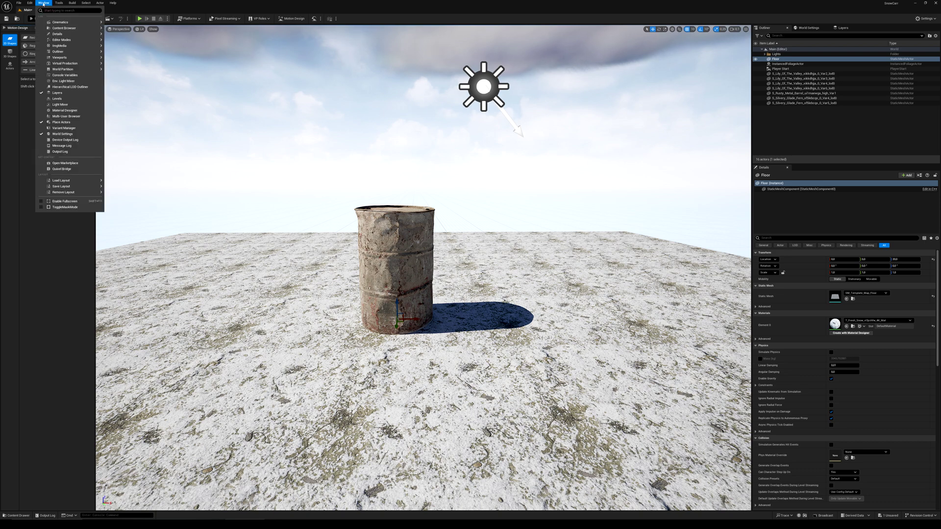
mouse_move(60, 3)
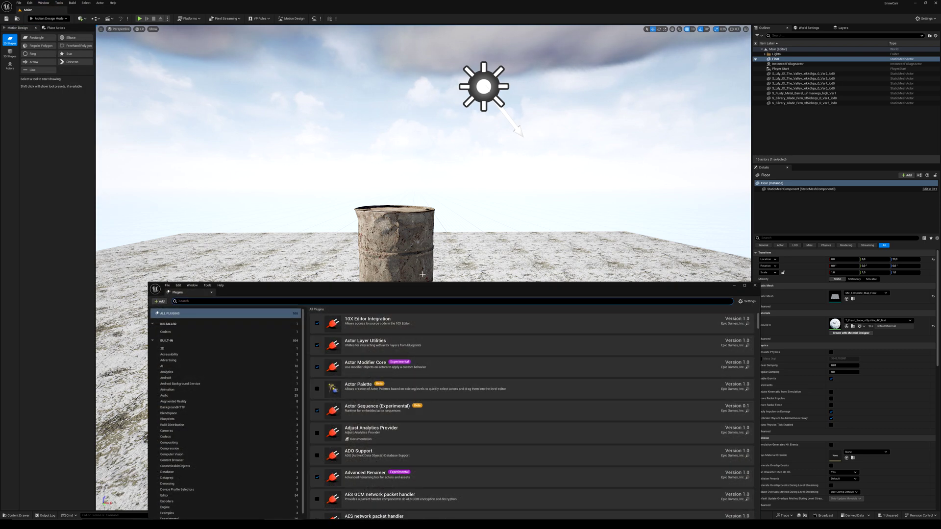
drag(384, 290, 369, 189)
text(motion)
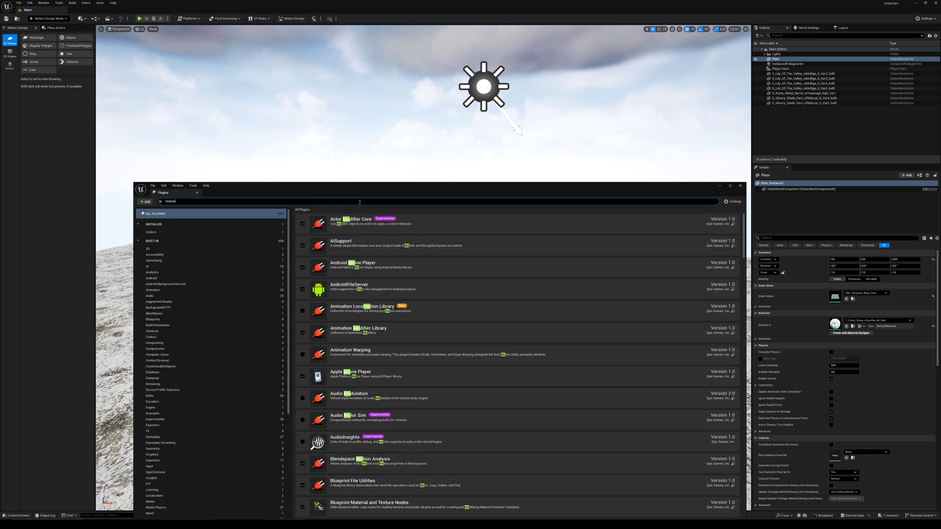
text( desig)
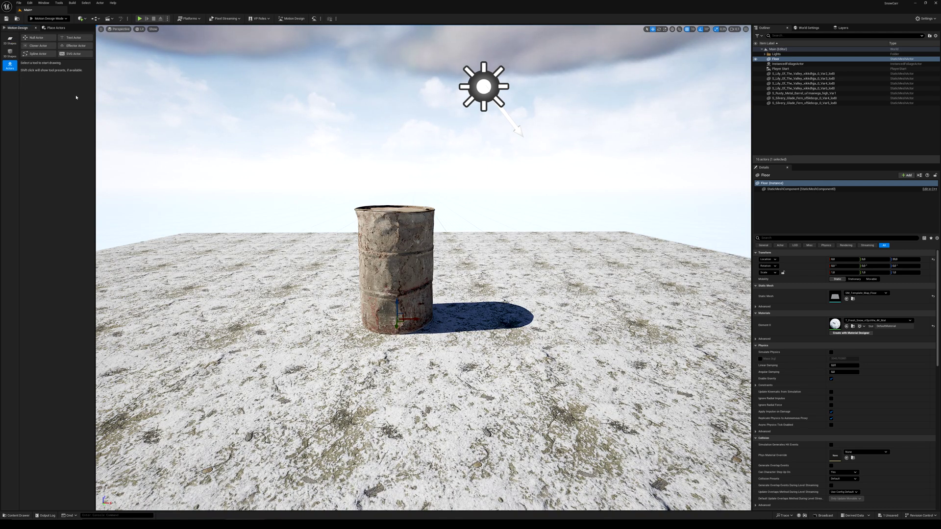
- Add a Cloner actor to the level and set its location and rotation to 0 on all axes
click(38, 45)
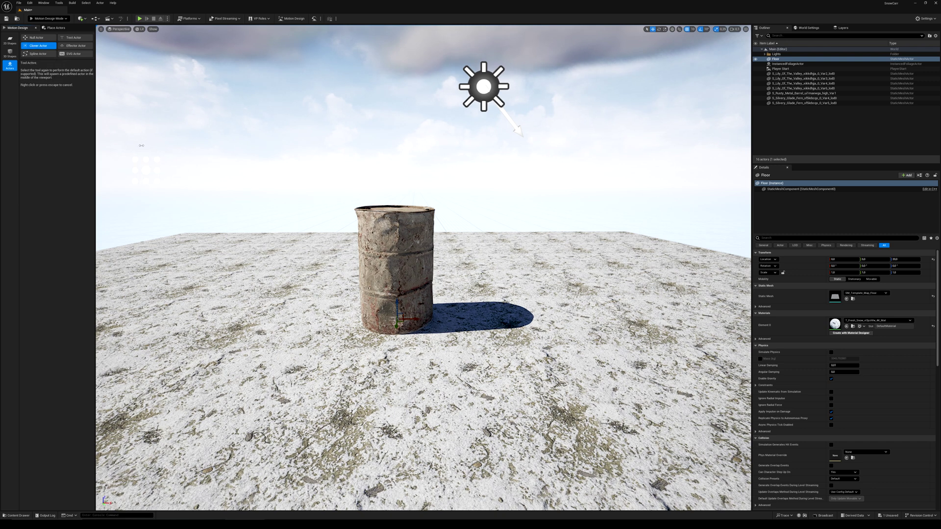
click(344, 235)
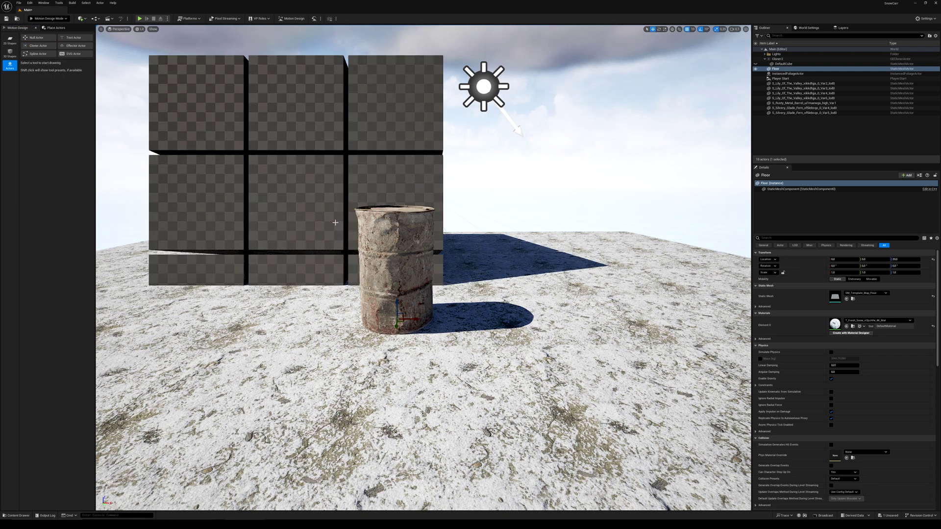
click(784, 59)
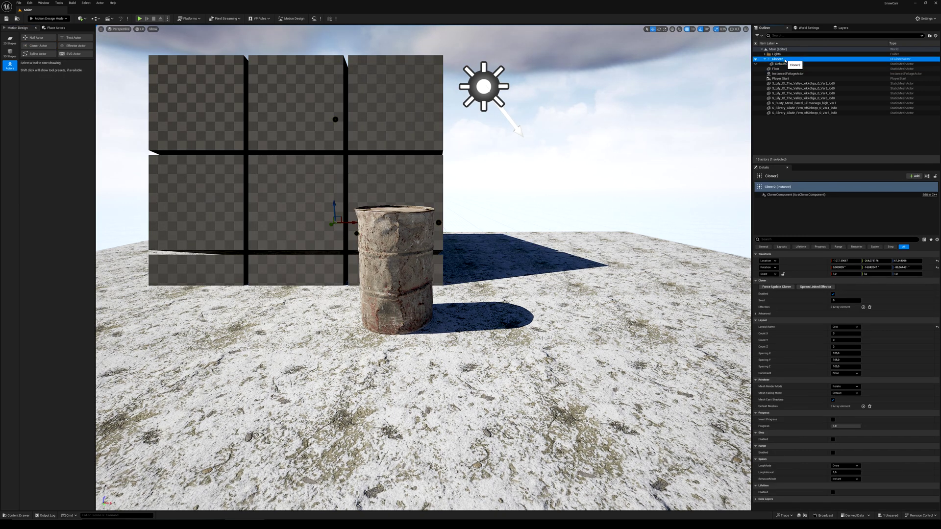
click(848, 261)
text(0)
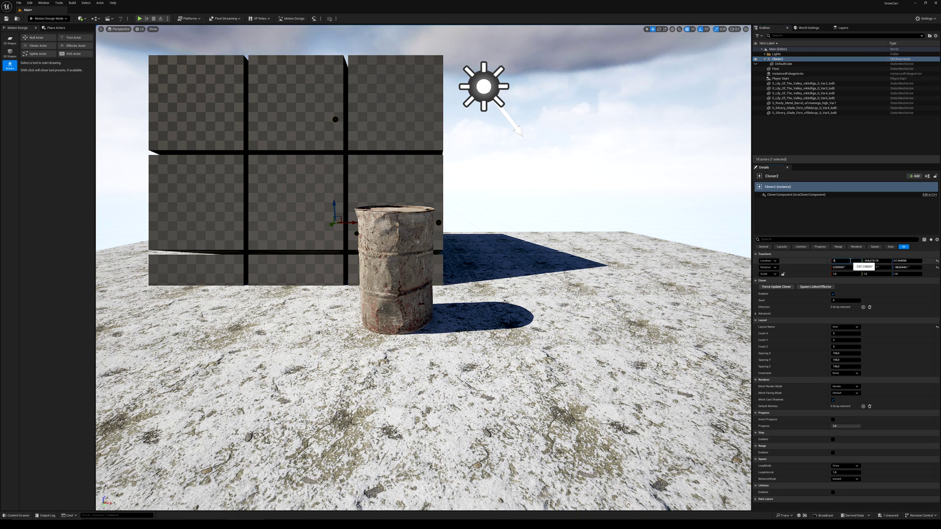
key(Tab)
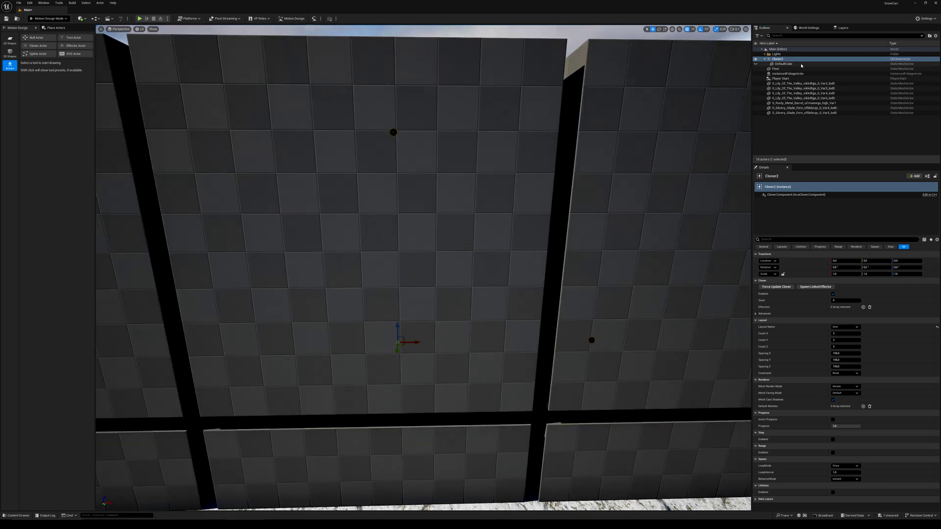
- Delete the DefaultCube nested under the Cloner, accepting that its reference is broken
click(802, 64)
key(Delete)
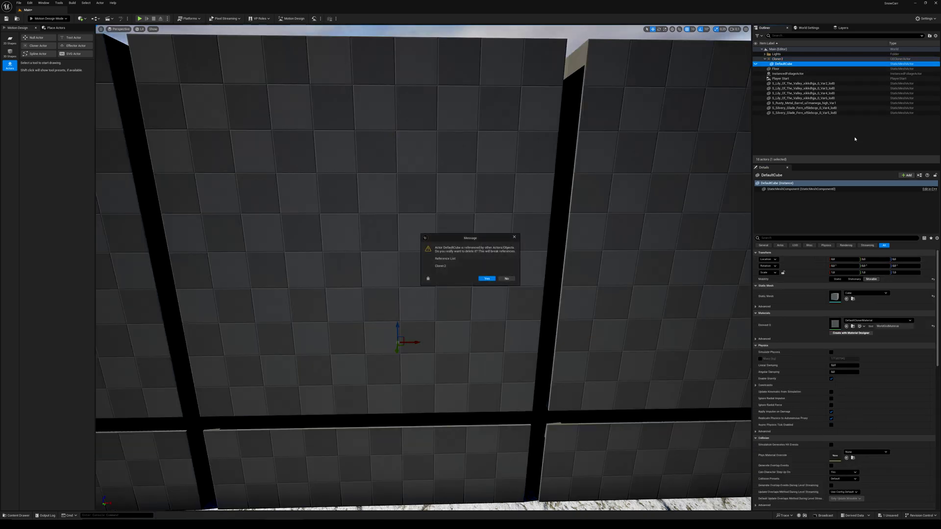
click(487, 279)
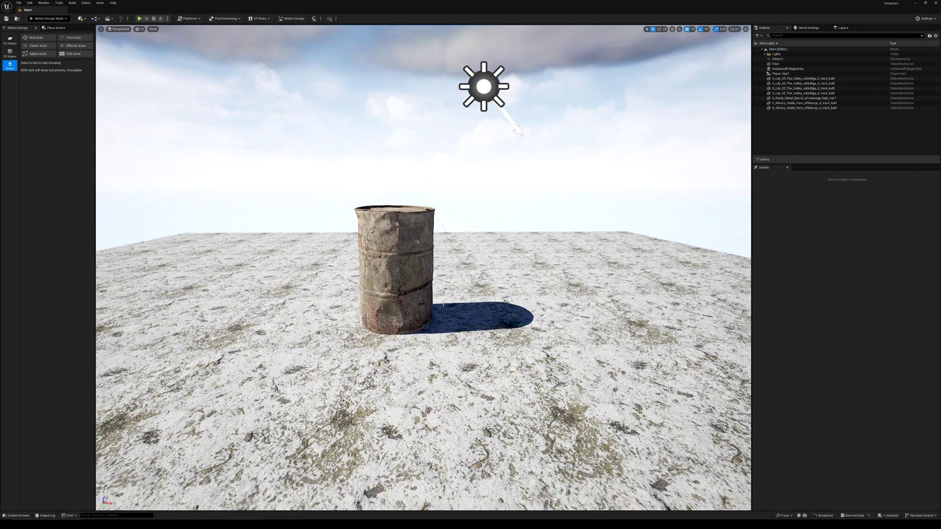
- Set the mobility of the four lily and two fern meshes to Movable and nest them under the Cloner
click(800, 78)
shift+click(799, 93)
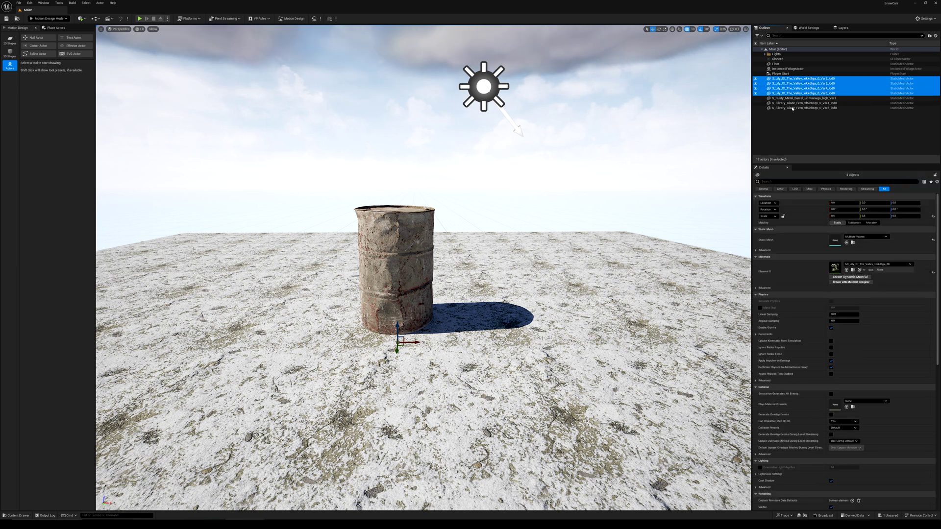
ctrl+click(804, 103)
ctrl+click(804, 108)
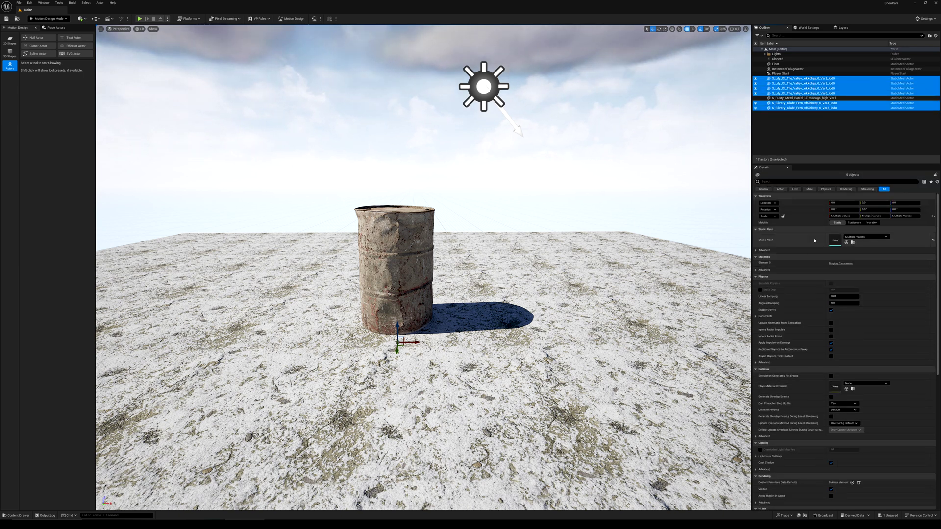
click(871, 223)
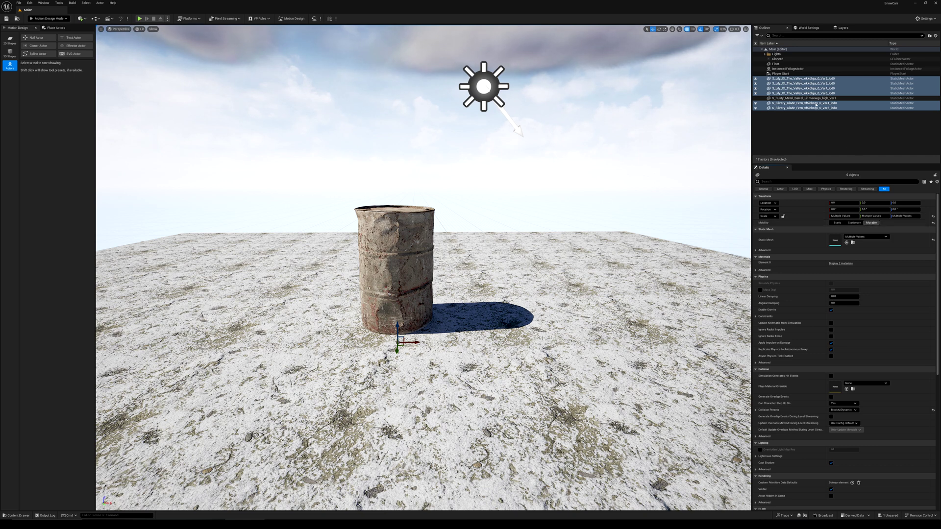
drag(783, 86, 779, 61)
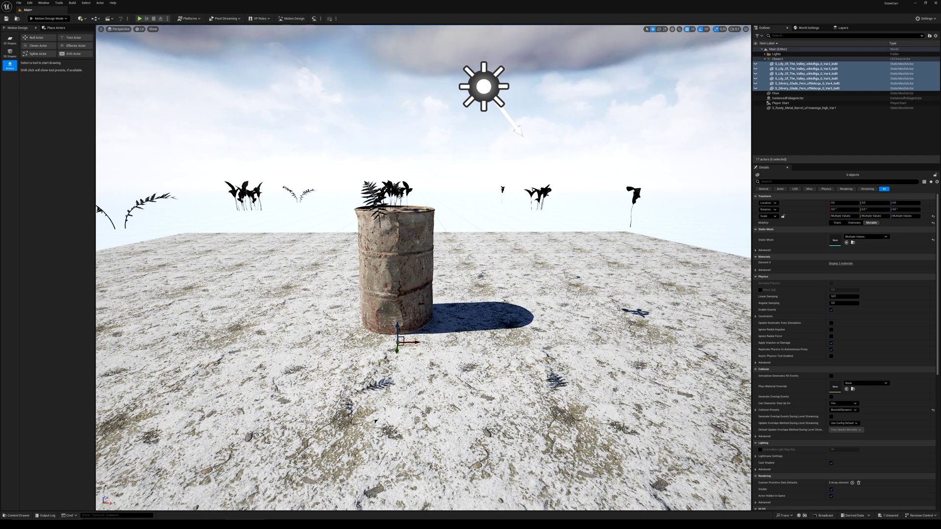
- Set the Cloner's layout to Mesh and choose the rusty metal barrel as its sample actor
click(779, 59)
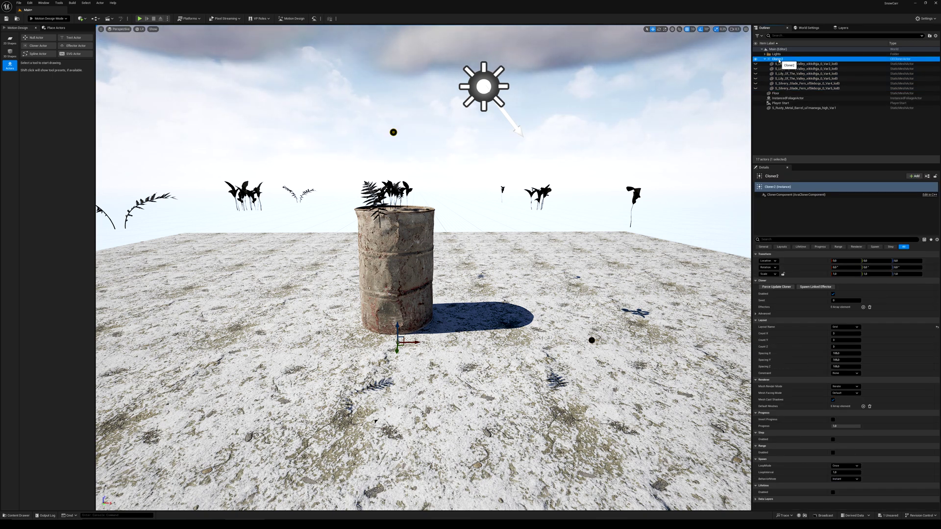
click(778, 59)
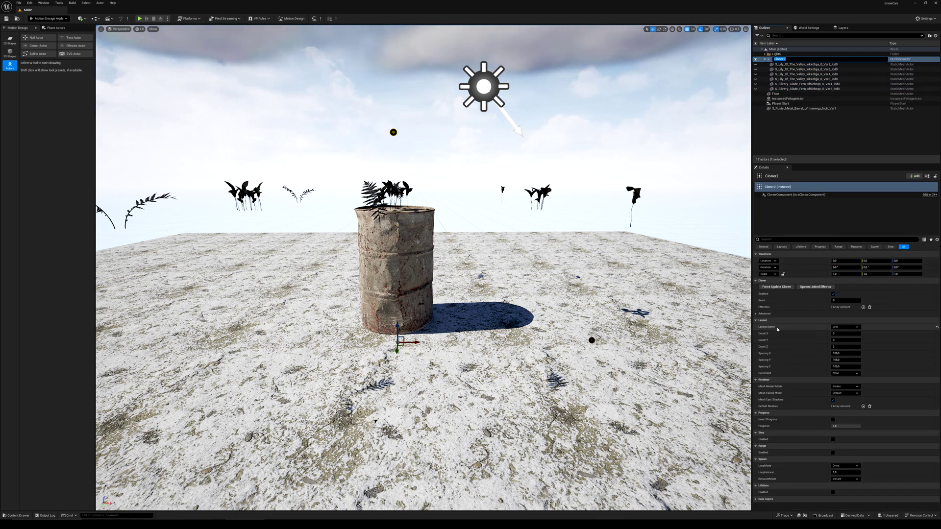
click(858, 328)
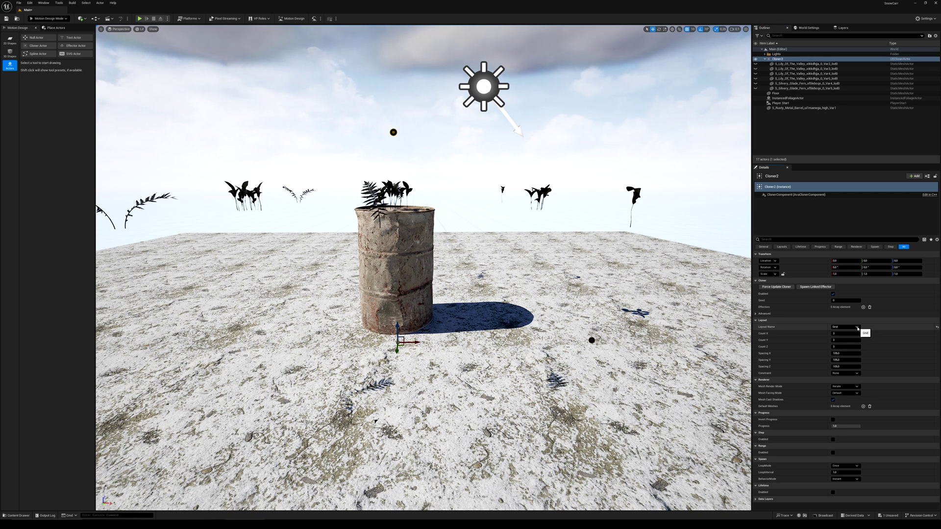
click(858, 328)
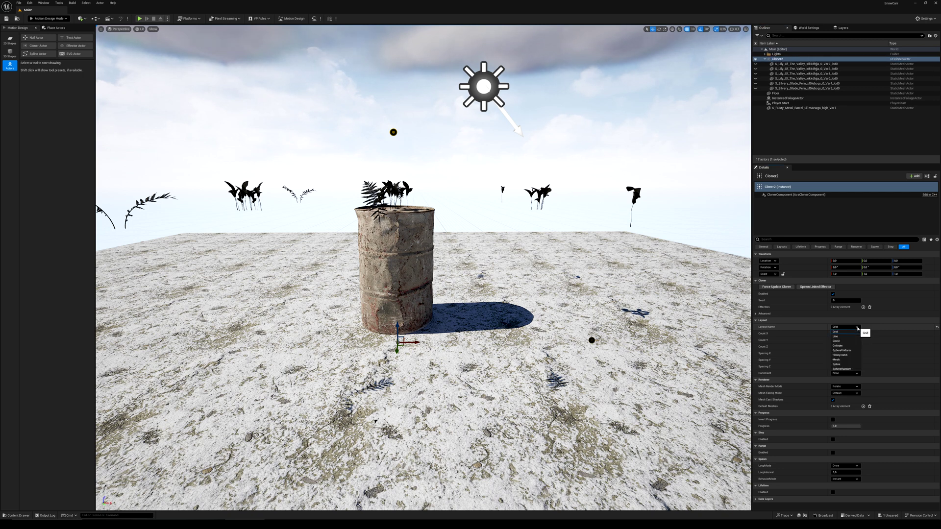
click(846, 361)
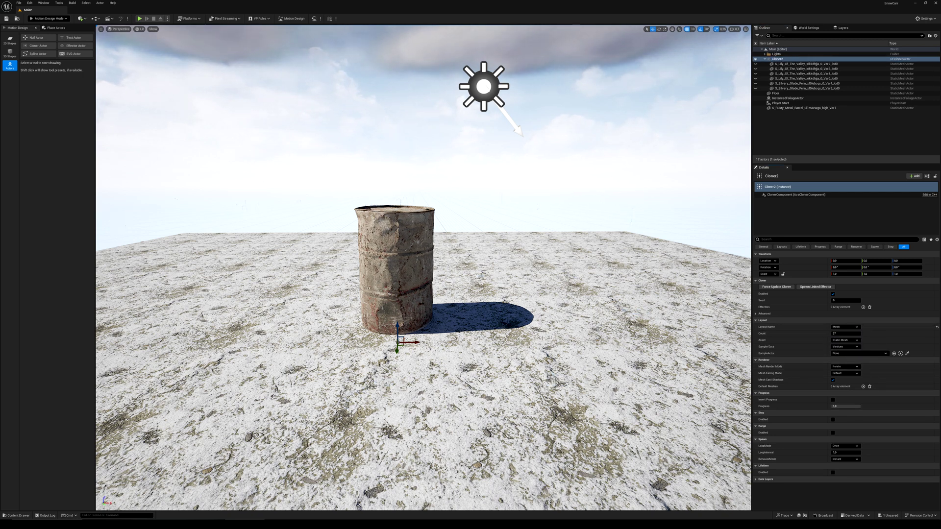
click(908, 353)
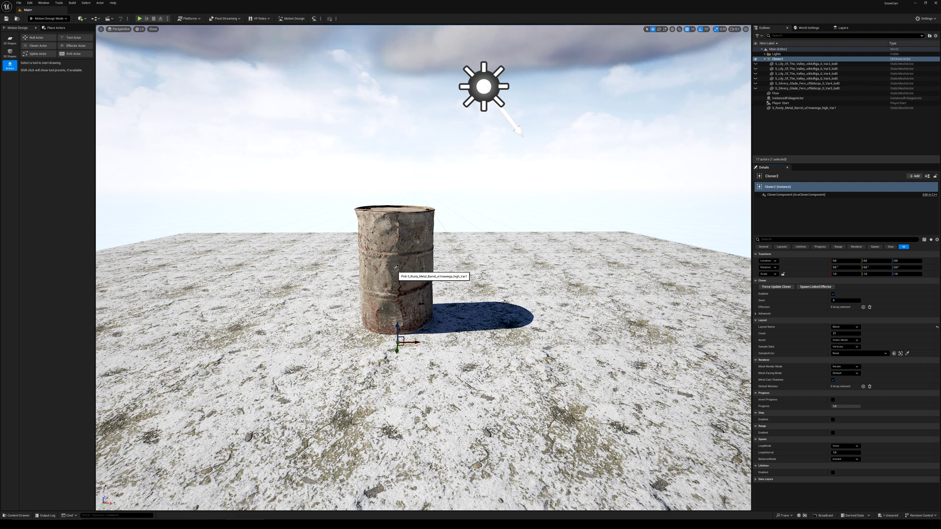
click(397, 266)
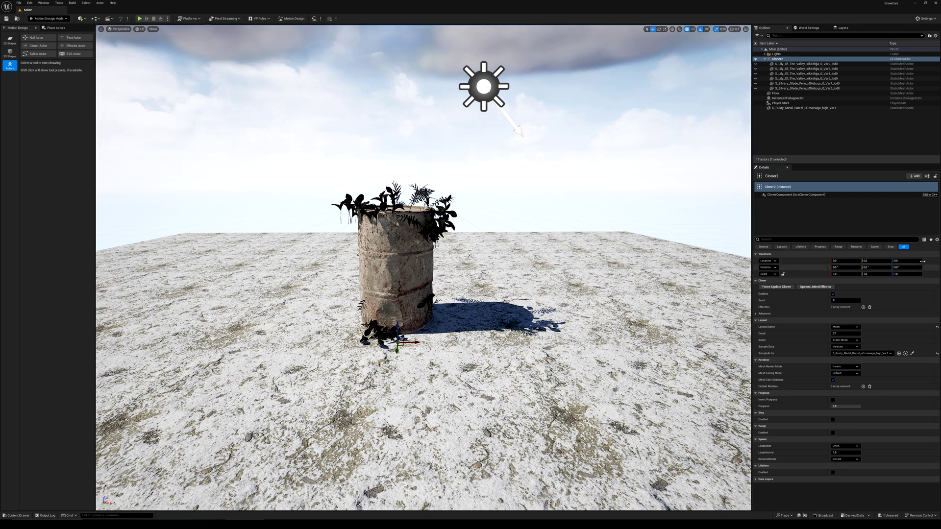
- Set the Cloner's Z location to 0.01
click(902, 261)
click(909, 262)
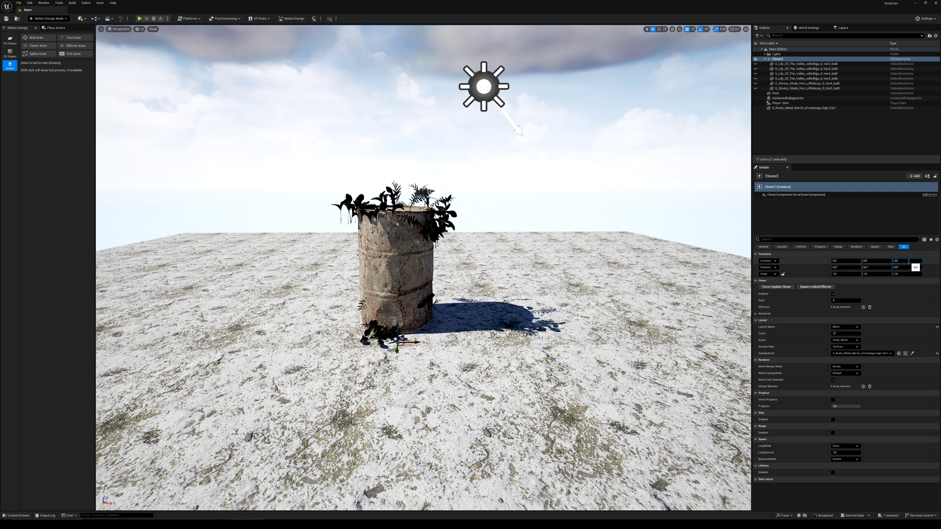
text(1)
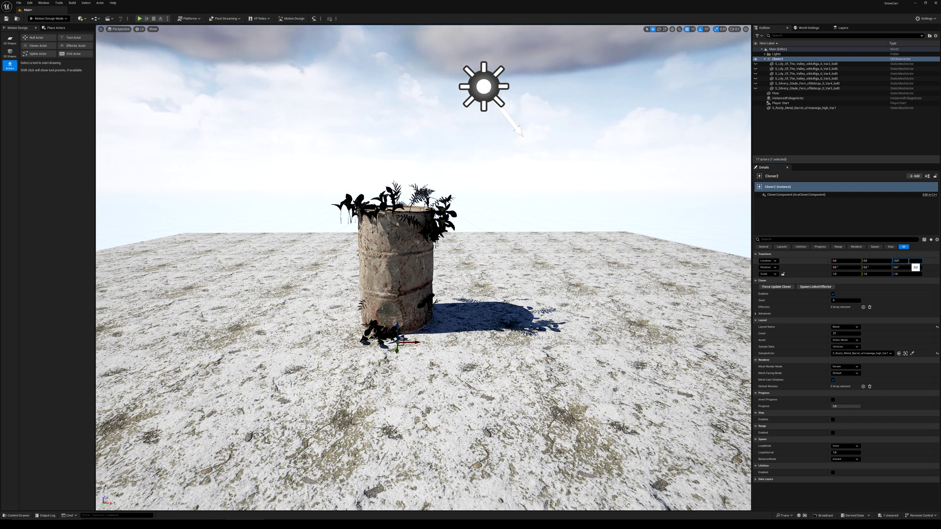
key(Return)
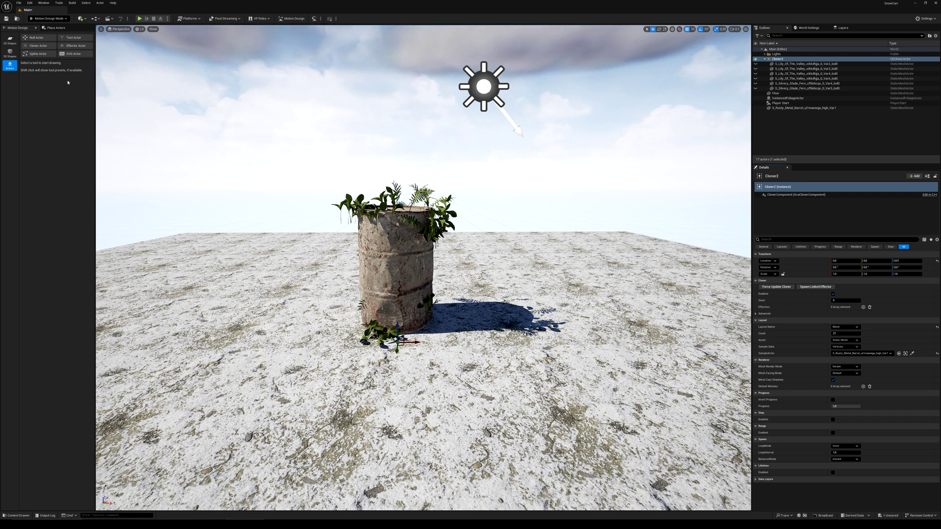
- Add an Effector actor beside the barrel and rename it EffectorRotate
drag(76, 46, 345, 265)
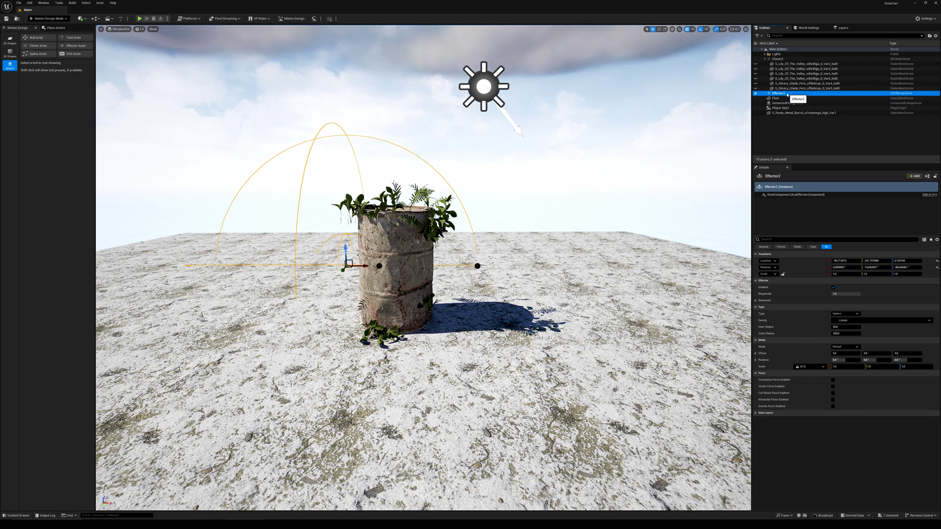
click(791, 93)
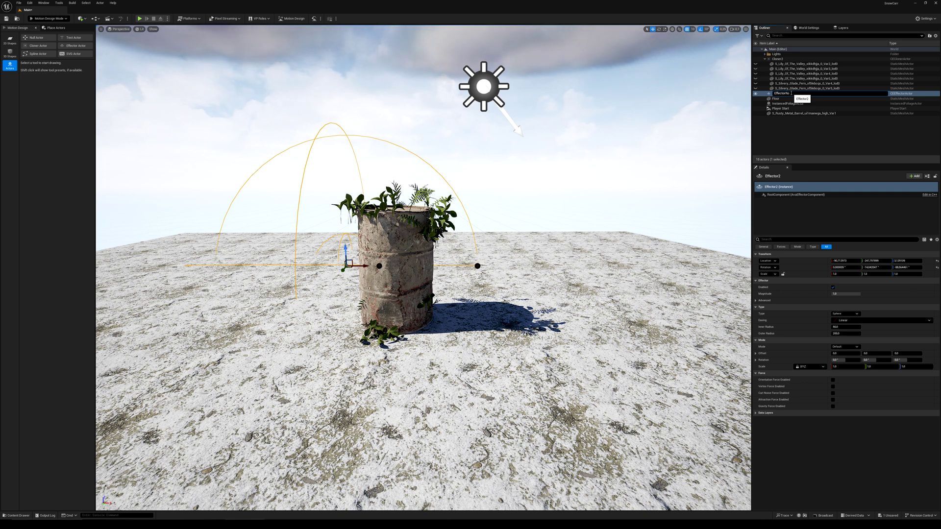
text(EffectorRotate)
key(Return)
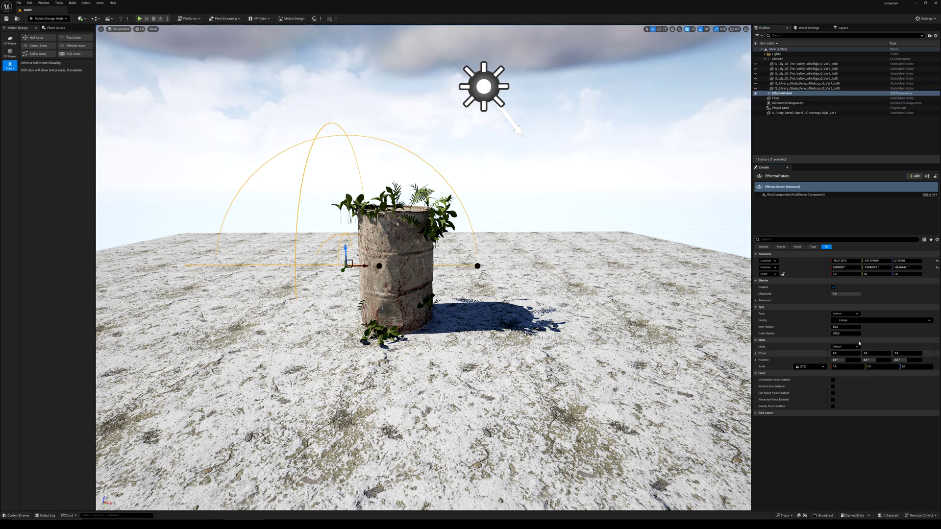
- Set EffectorRotate's type to Unbound and give its mode rotation a negative Y value
click(857, 314)
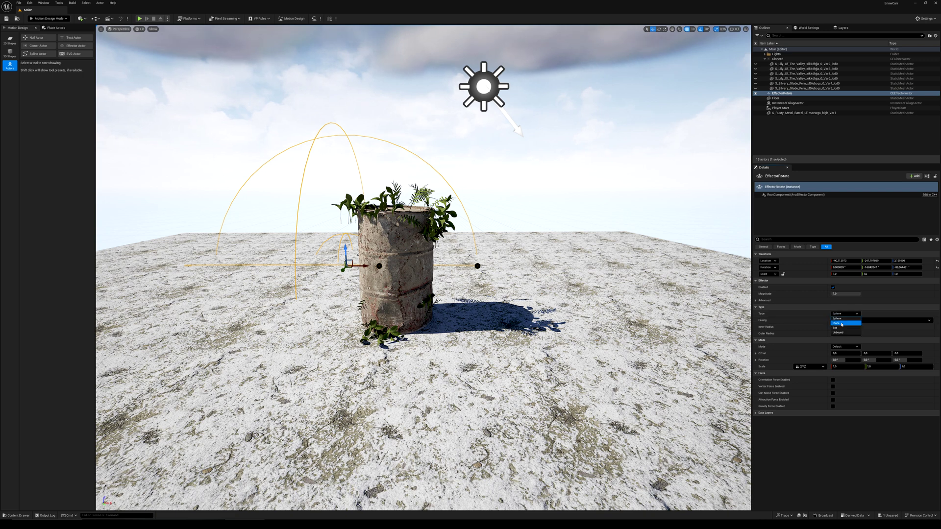
click(837, 318)
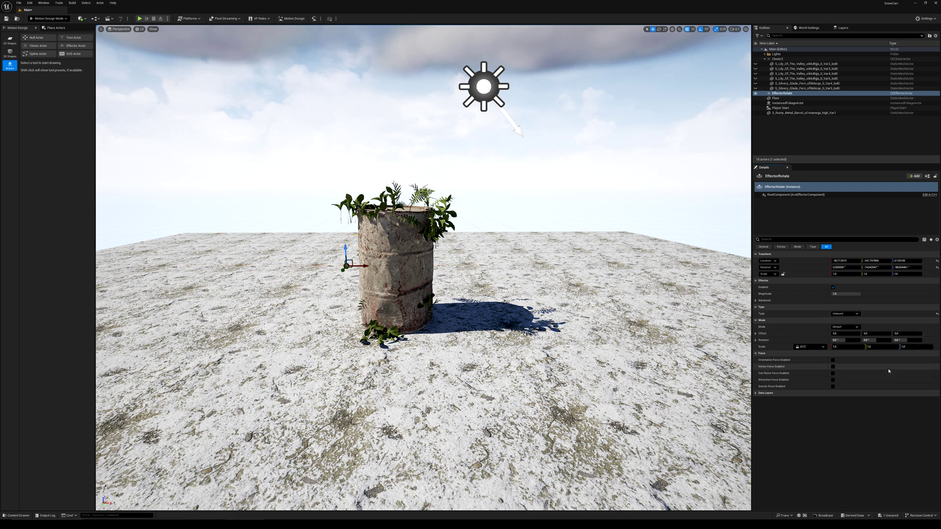
click(885, 340)
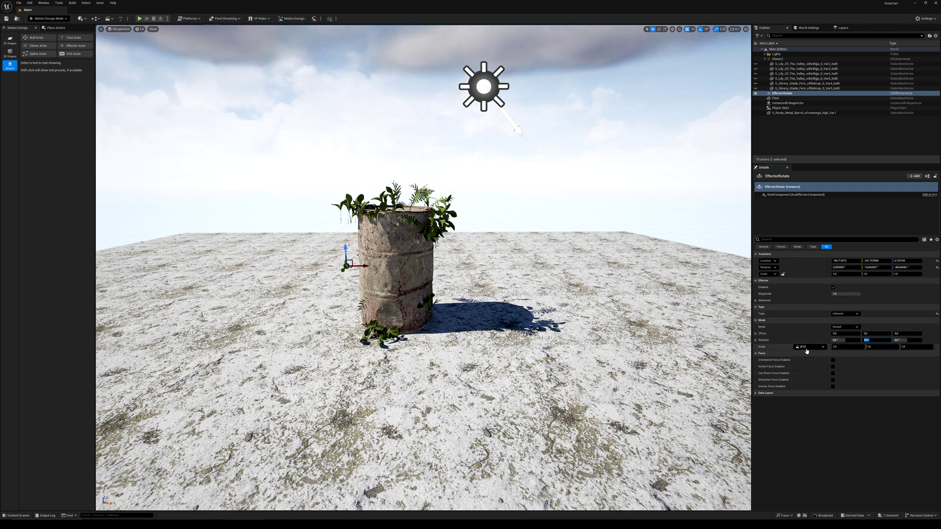
text(-)
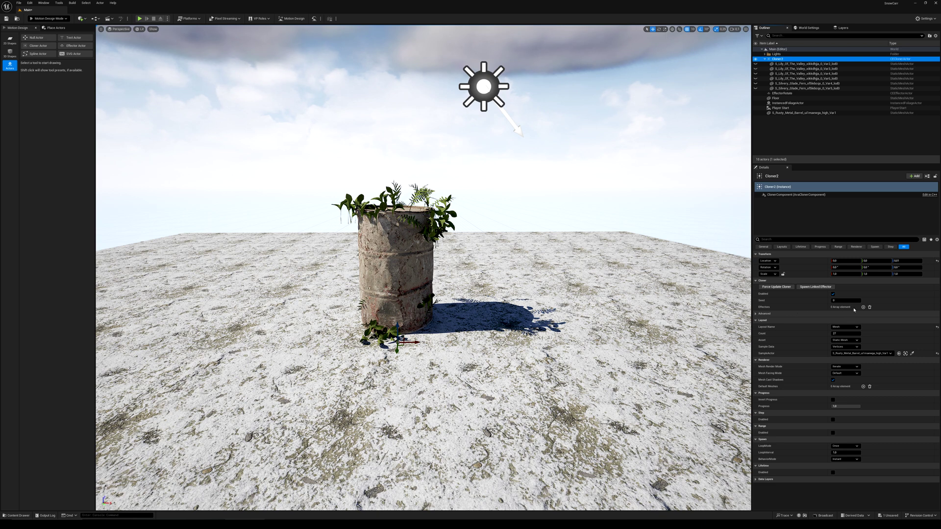
- Add an entry to the Cloner's effectors and assign EffectorRotate to it
click(863, 307)
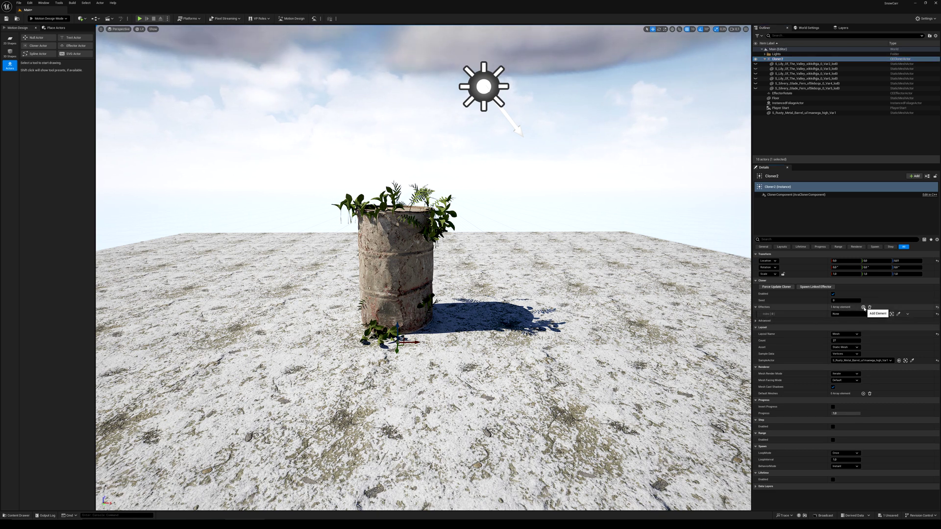
click(862, 314)
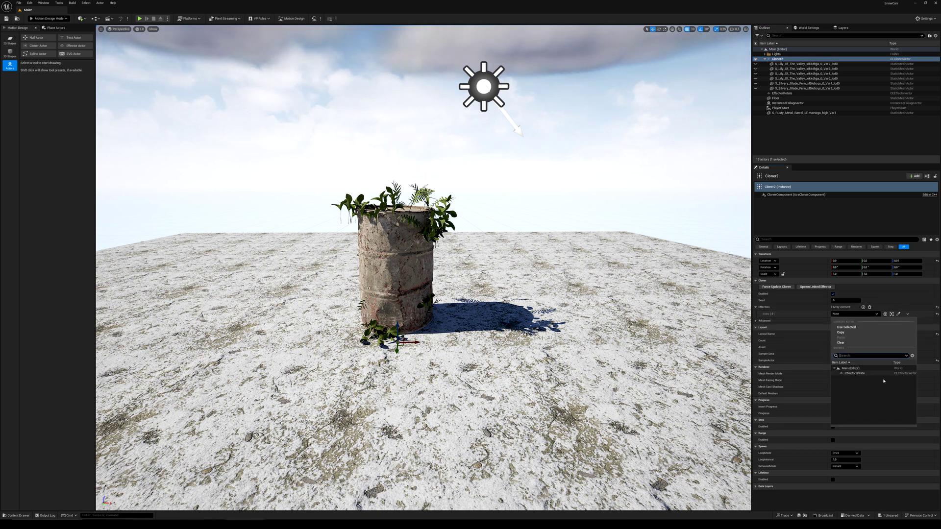
click(856, 373)
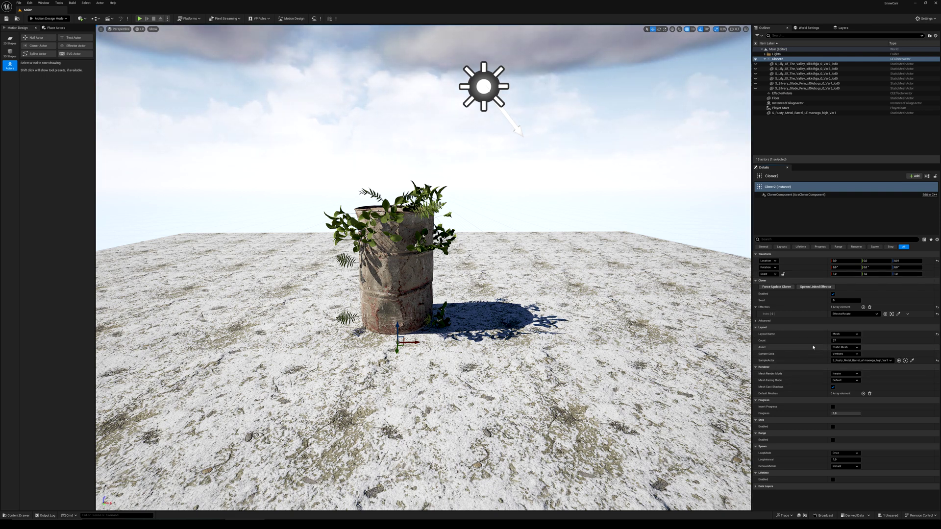
- Set the Cloner's mesh layout count to 1000
click(836, 340)
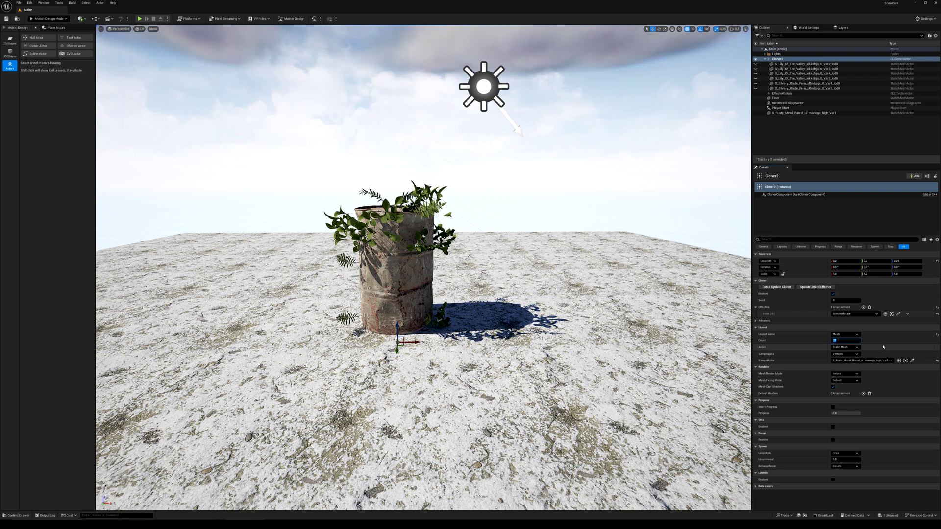
text(1000)
key(Return)
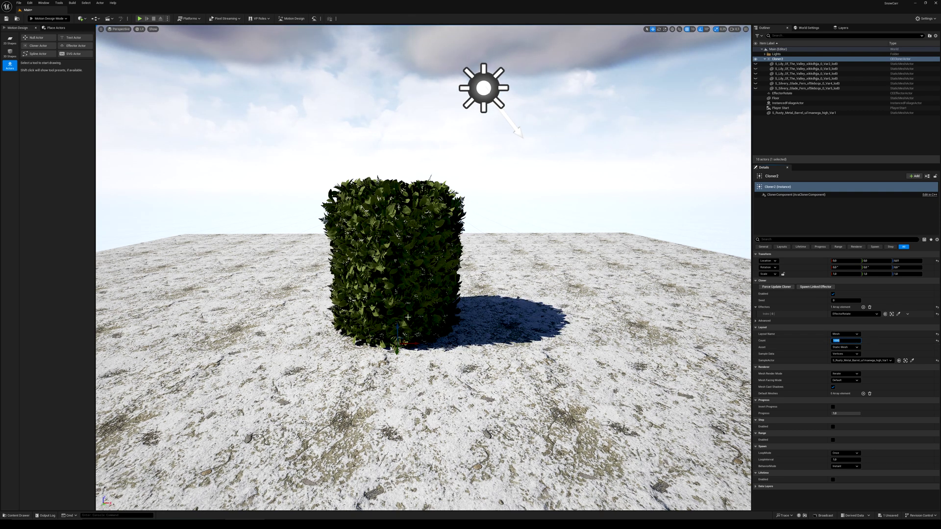
- Place a second Effector actor at the foliage-covered barrel
right_drag(417, 316, 71, 115)
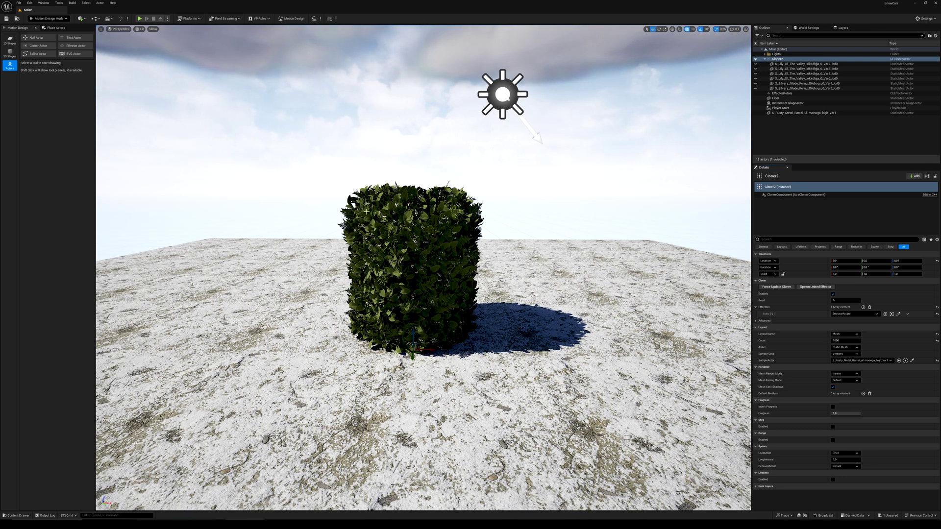
click(76, 46)
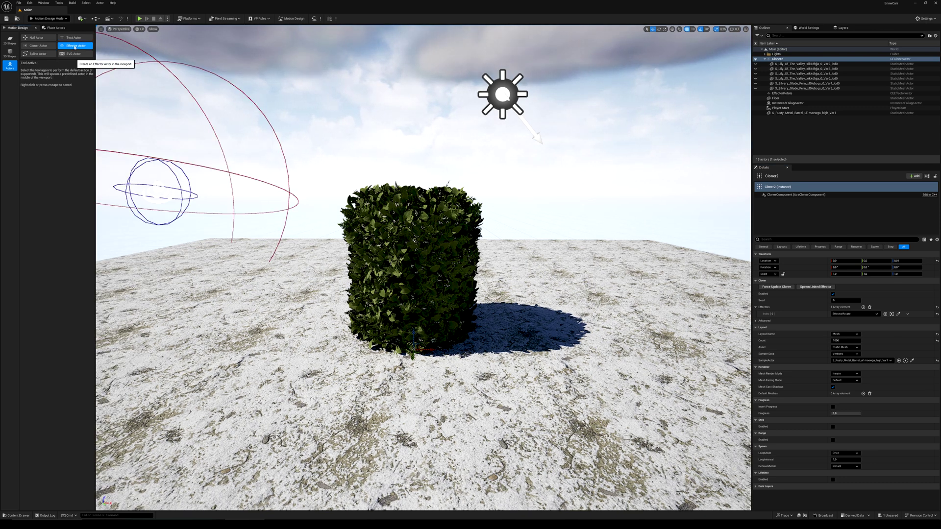
click(444, 316)
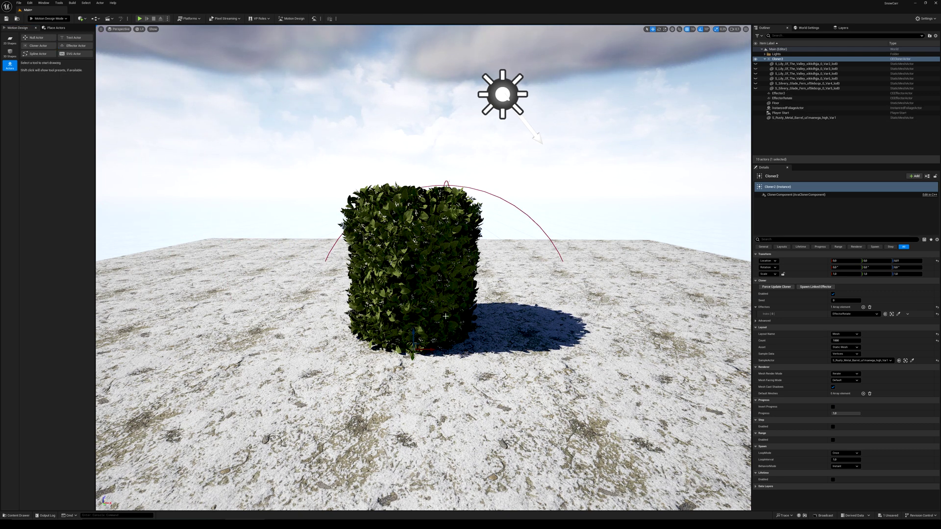
- Rename the second effector EffectorAnimation and set its type to Plane
double_click(793, 93)
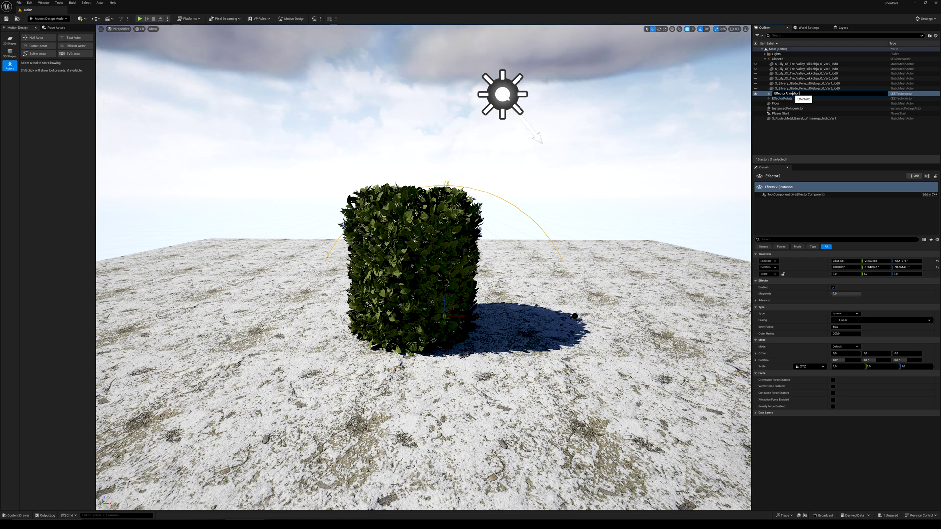
text(Animation)
key(Return)
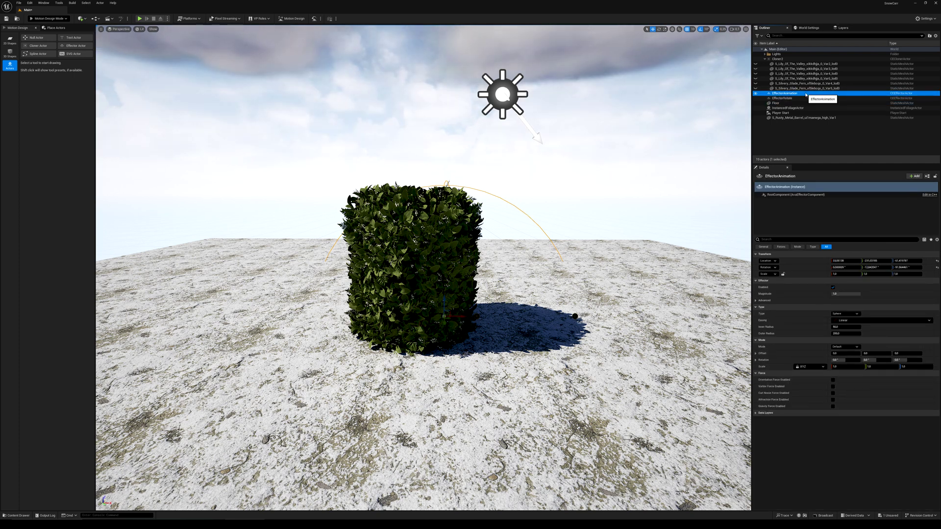
click(853, 314)
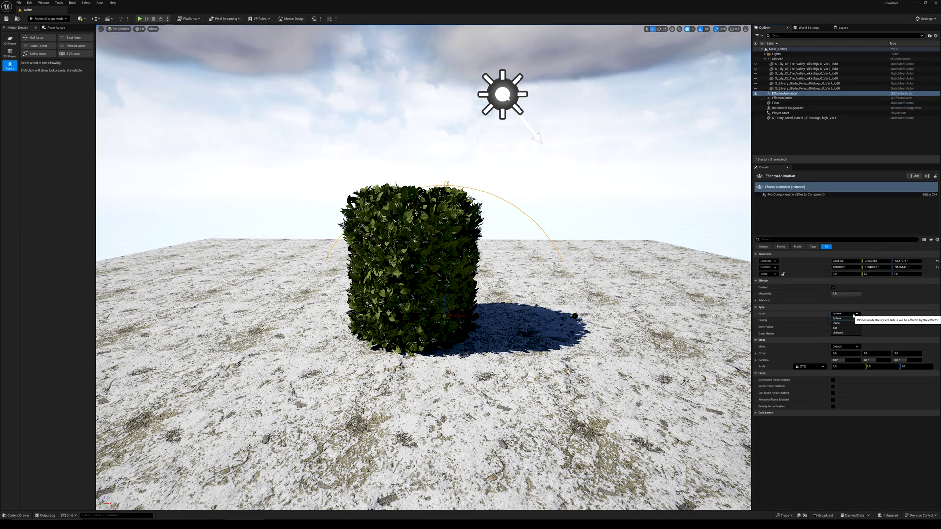
click(847, 323)
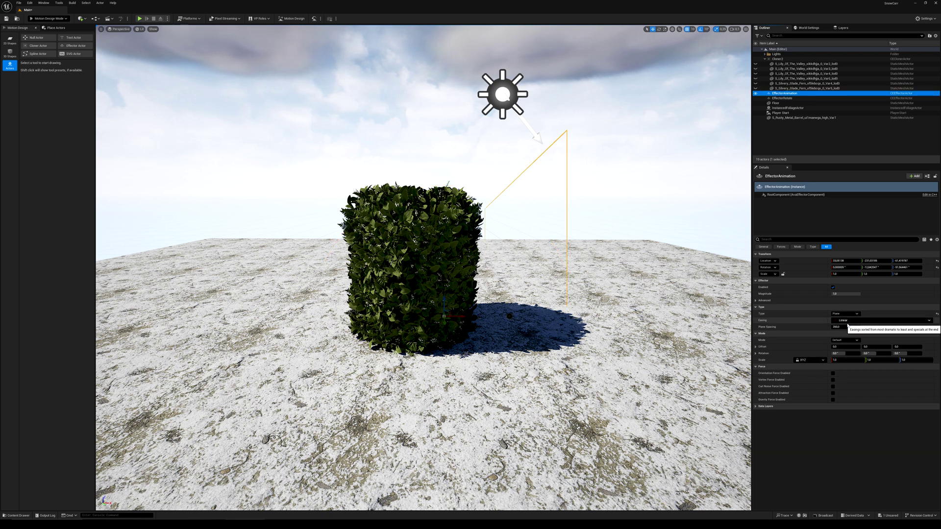
- Set EffectorAnimation's easing to In Out Quart and its mode scale to 0 on all axes
click(848, 321)
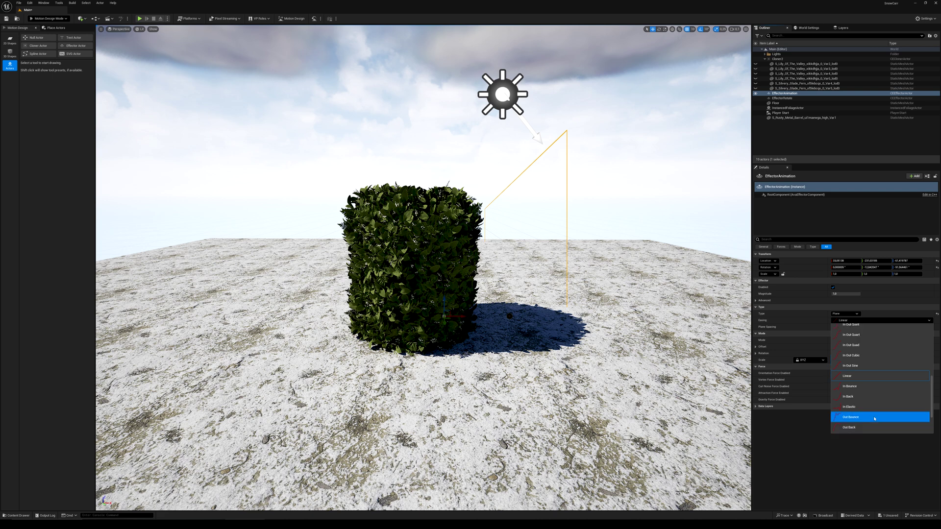
scroll(872, 397, up, 2)
click(868, 375)
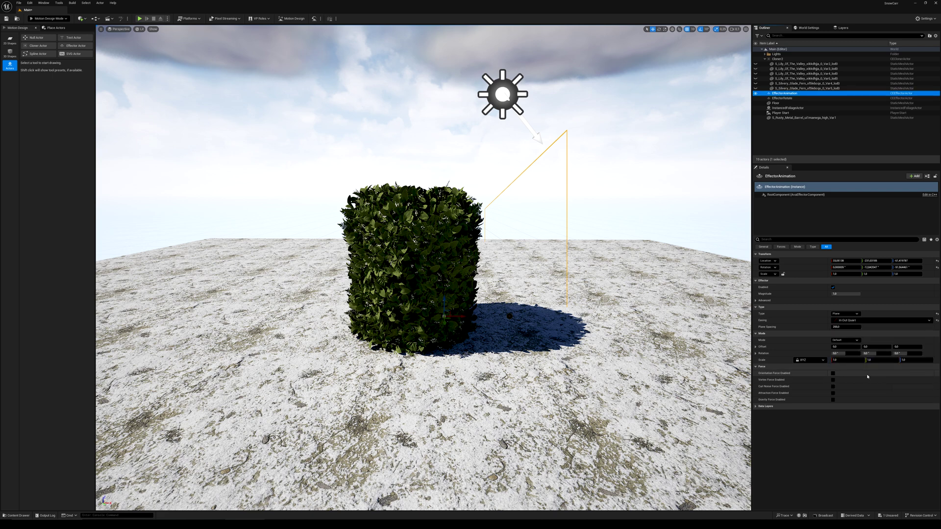
click(848, 360)
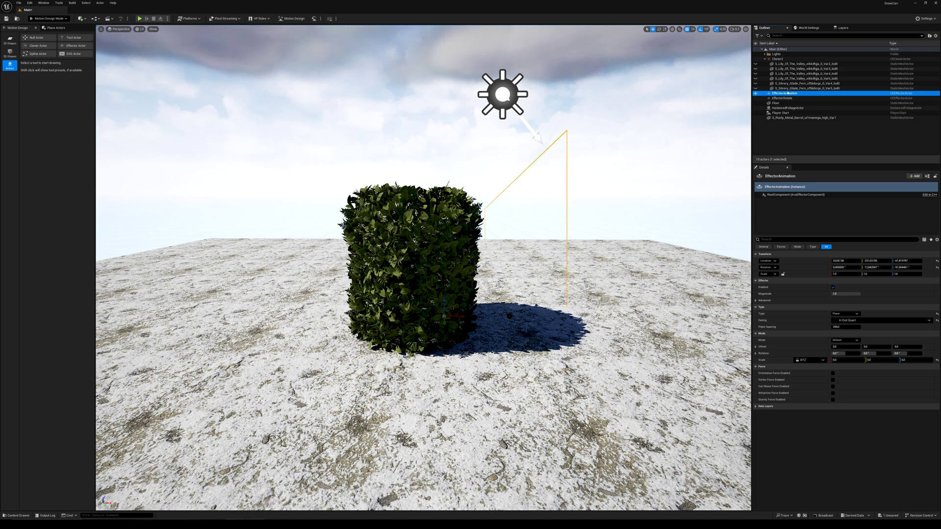
- Add another entry to the Cloner's effectors and assign EffectorAnimation to it
click(779, 59)
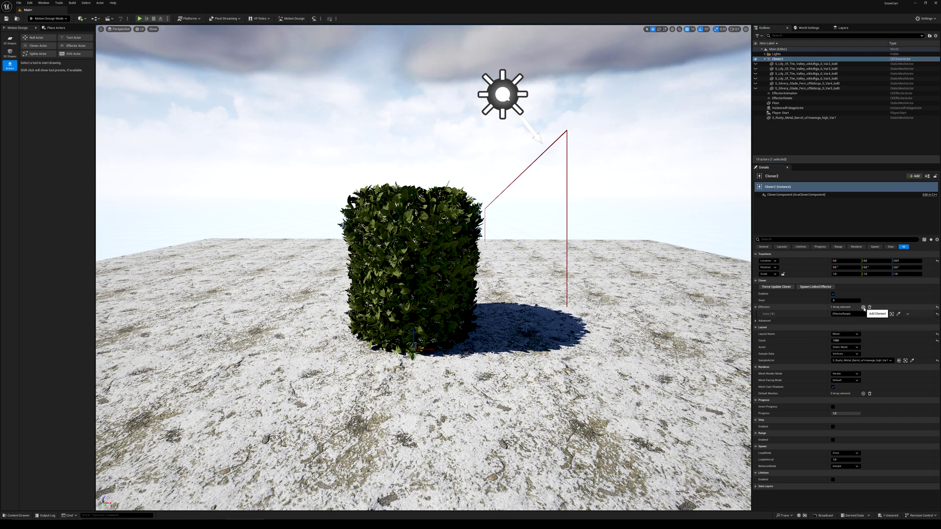
click(863, 307)
click(878, 322)
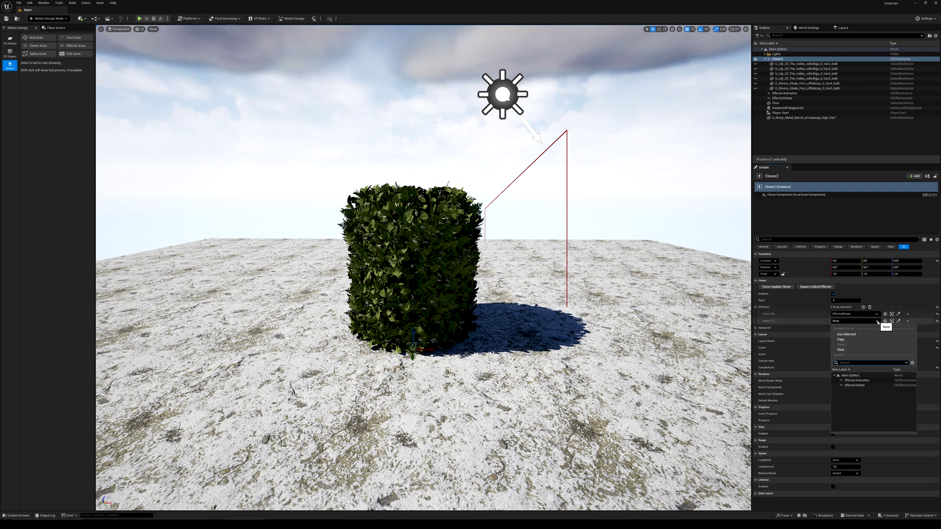
click(866, 381)
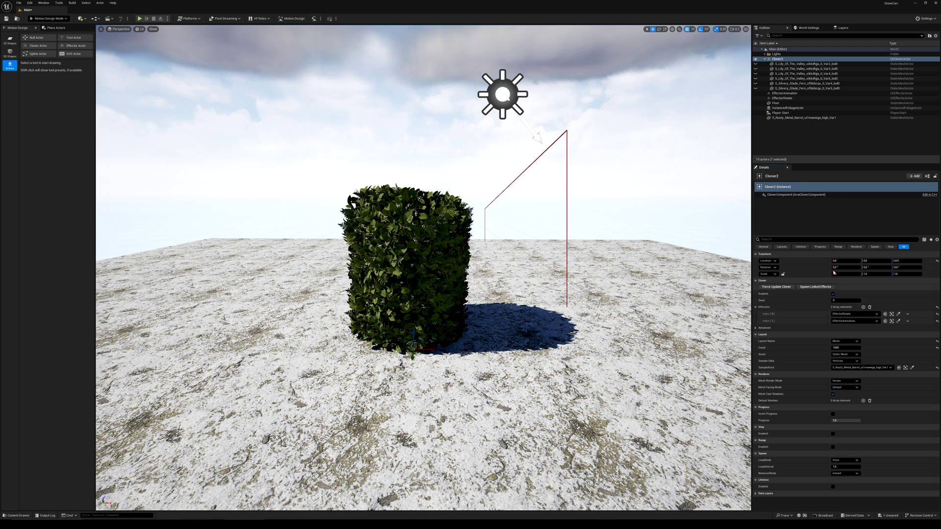
- Set EffectorAnimation's location to 0, 0, 0
click(799, 93)
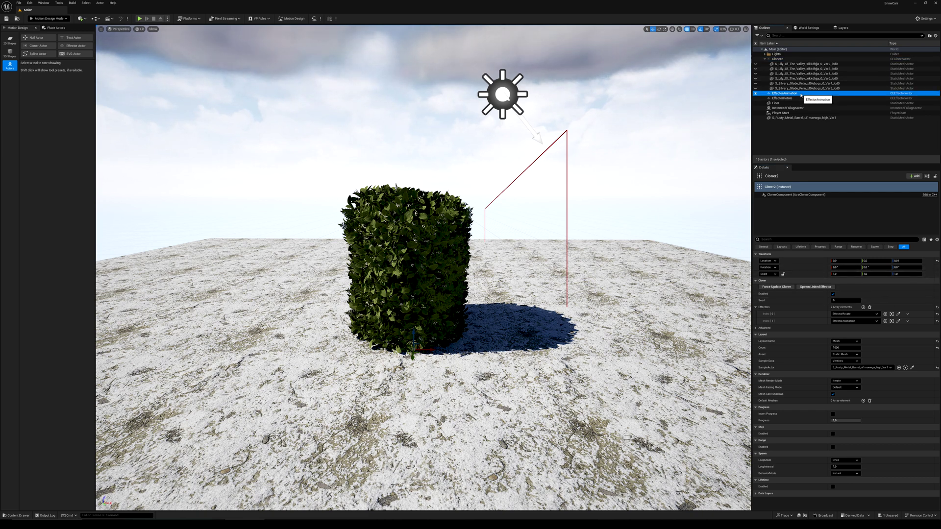
click(846, 260)
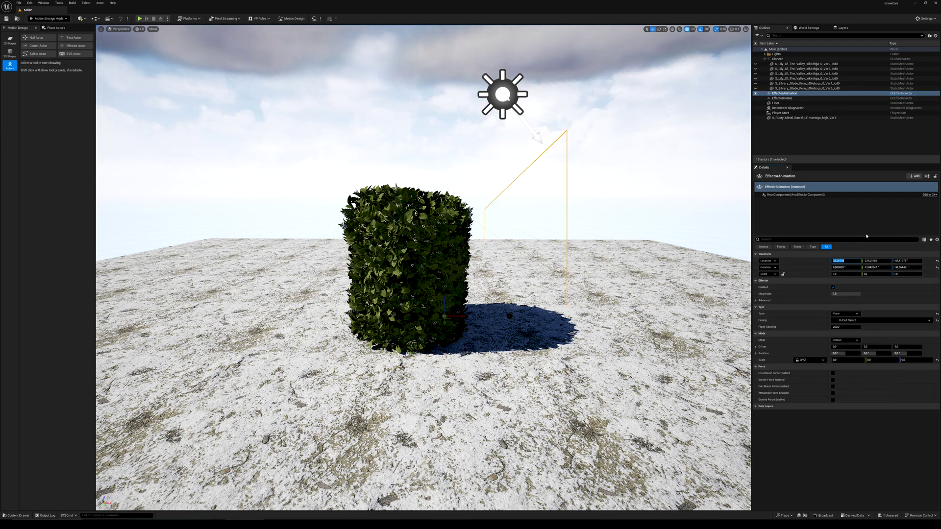
text(0)
key(Tab)
text(0)
key(Tab)
text(0)
key(Tab)
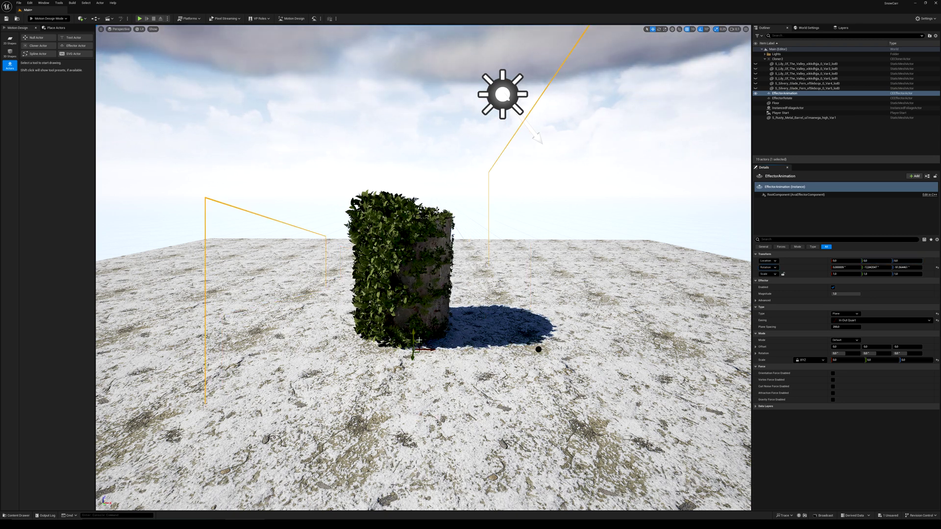
- Orient the EffectorAnimation plane horizontally and raise it to the upper part of the barrel
mouse_move(539, 350)
mouse_down()
mouse_move(463, 348)
mouse_move(669, 347)
mouse_move(450, 348)
mouse_move(626, 349)
mouse_move(552, 350)
mouse_up()
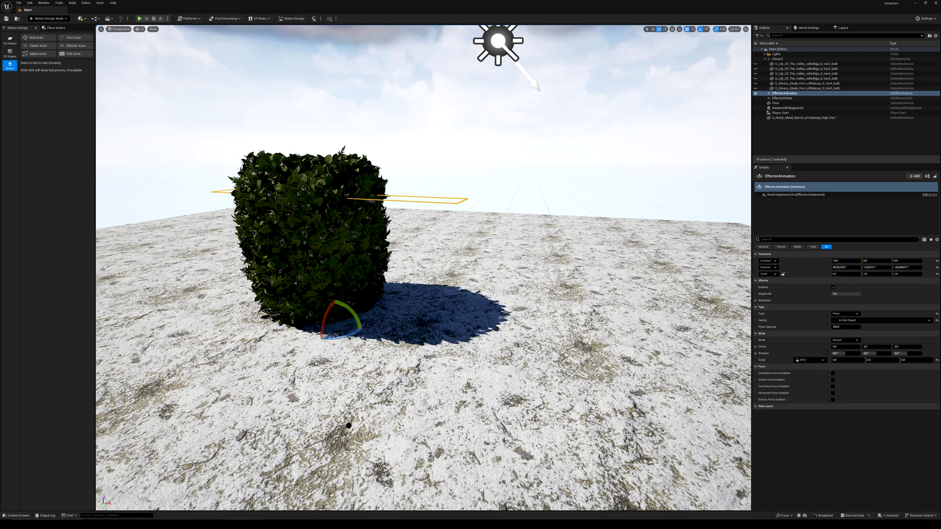
right_drag(423, 268, 470, 250)
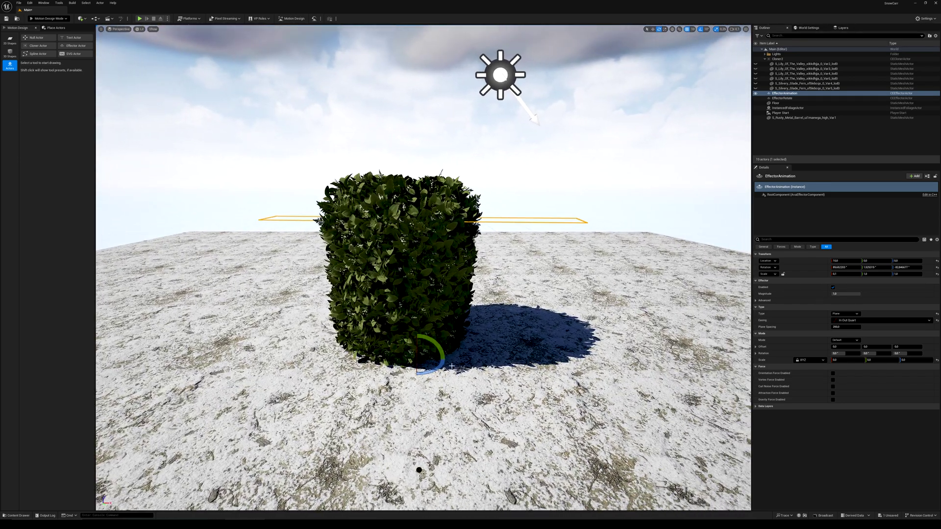
drag(418, 470, 413, 81)
key(e)
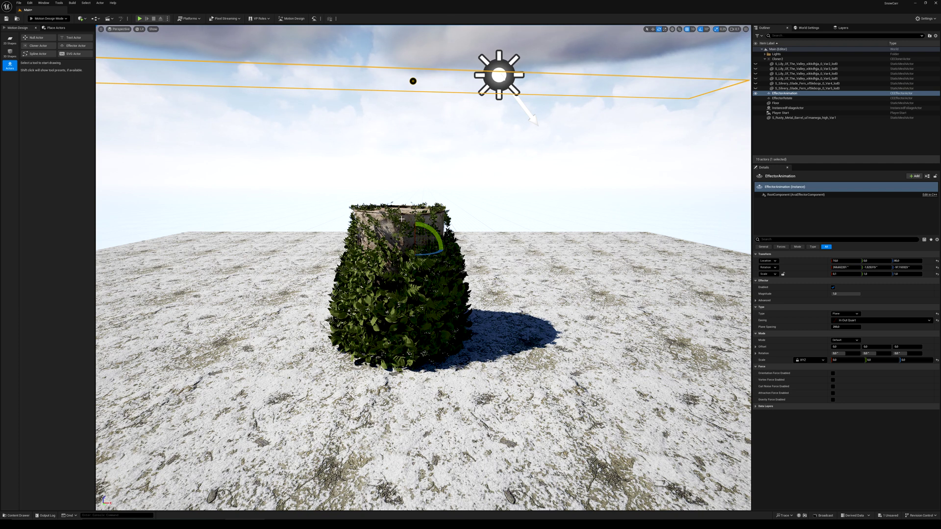
mouse_move(417, 236)
mouse_down()
mouse_move(417, 120)
mouse_move(419, 250)
mouse_up()
drag(413, 100, 440, 239)
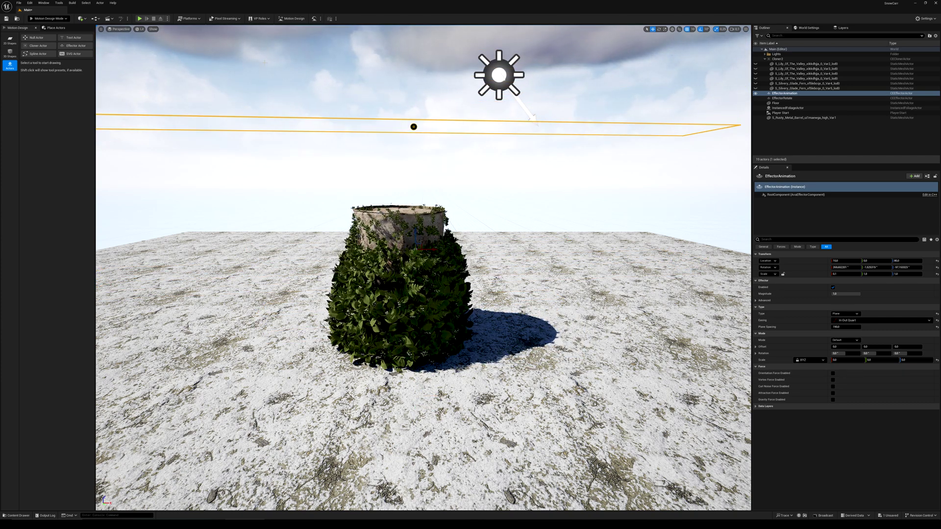
- Create a level sequence named LS_new in the Content folder
click(108, 19)
click(126, 31)
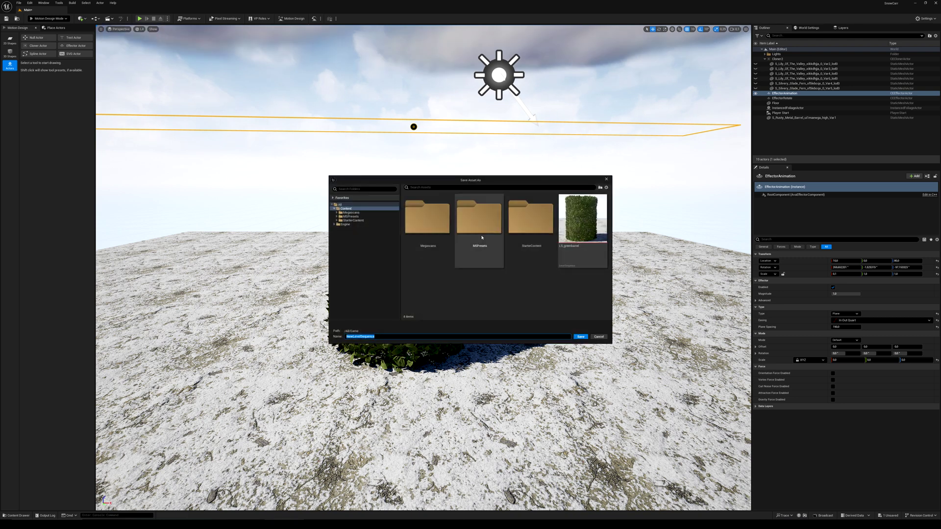
text(LS_new)
key(Return)
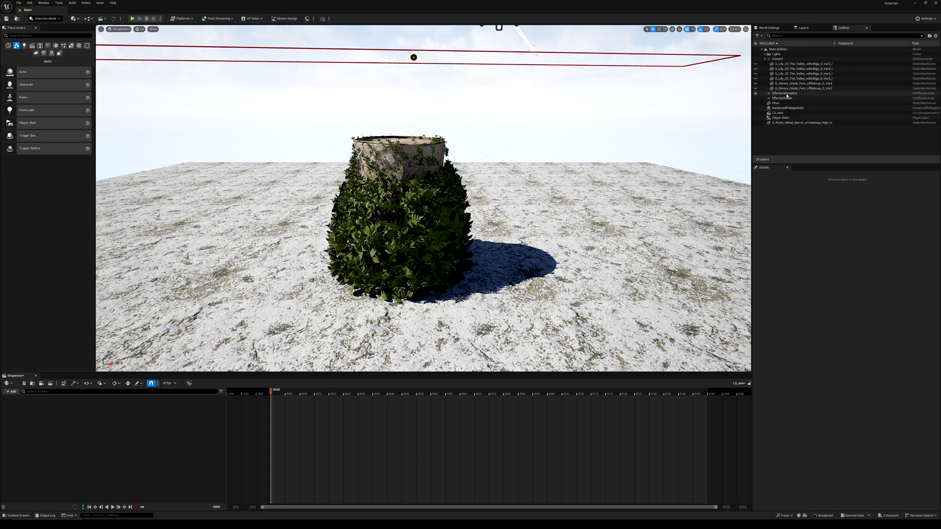
- Add EffectorAnimation to the LS_new sequence and give it a Transform track
drag(787, 95, 104, 431)
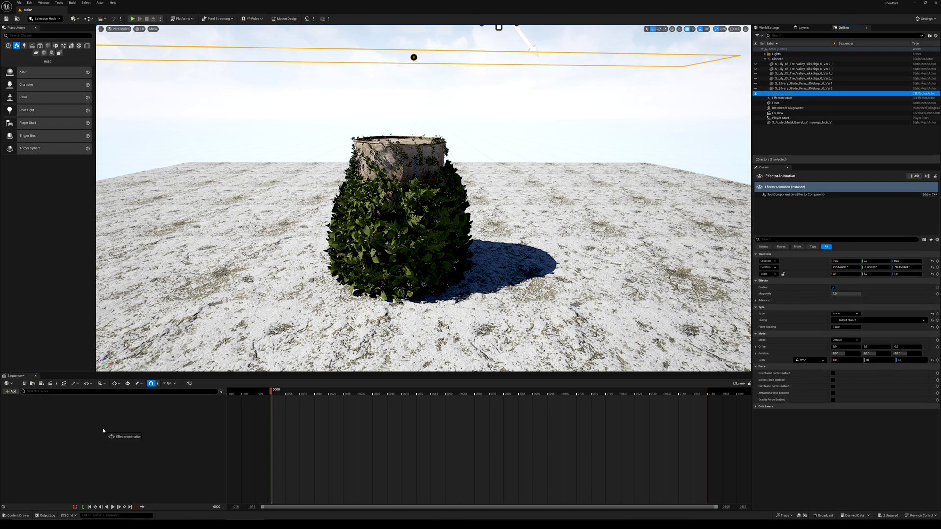
drag(103, 431, 103, 431)
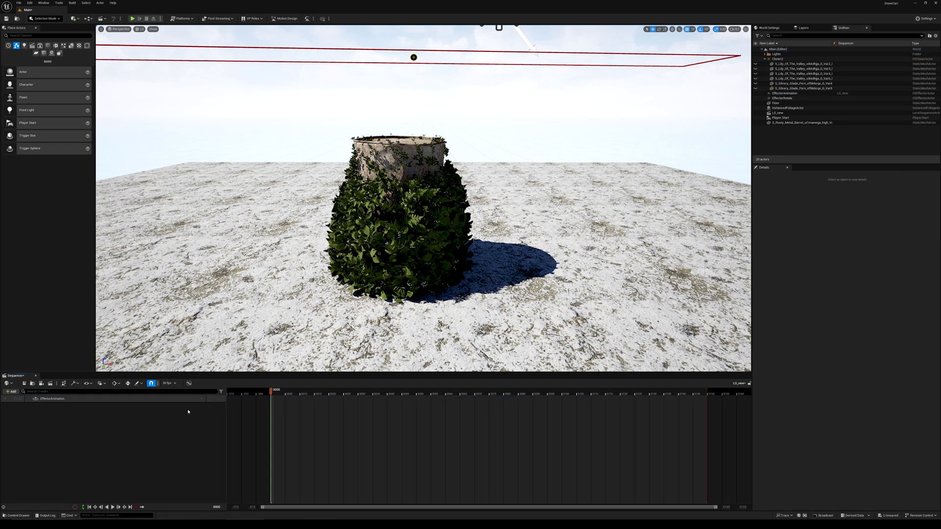
click(202, 399)
click(226, 185)
click(391, 281)
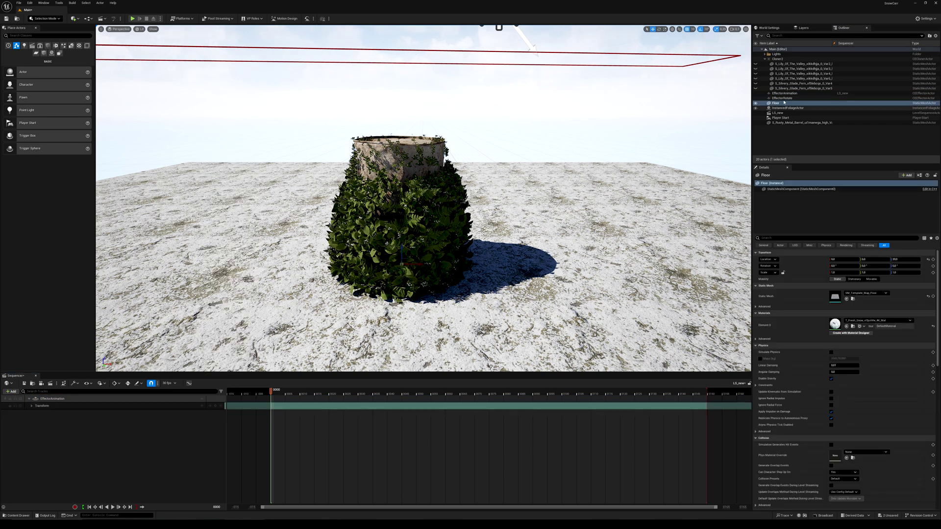
- Lower EffectorAnimation until the barrel is bare of foliage and key its transform at frame 0
click(788, 94)
drag(418, 162, 417, 313)
click(32, 406)
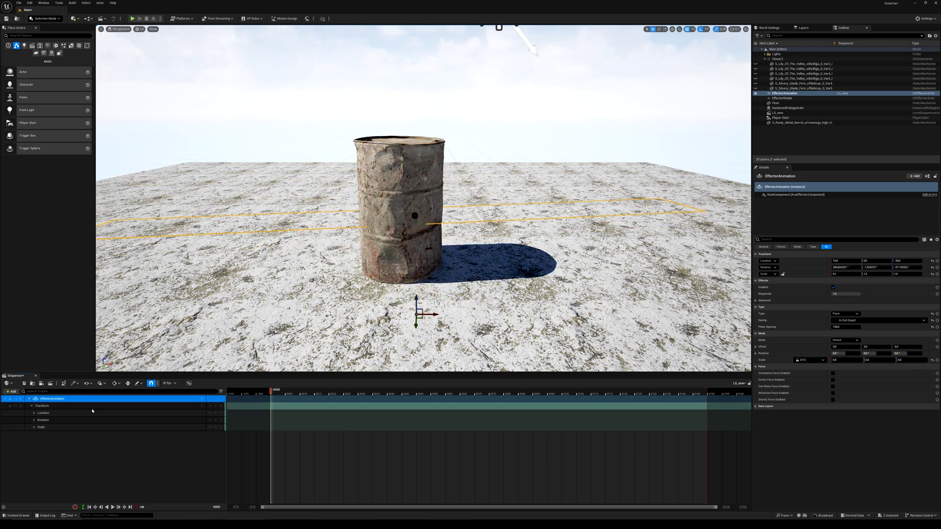
click(215, 407)
- At frame 150, raise EffectorAnimation above the barrel until foliage covers it fully and key its transform
key(space)
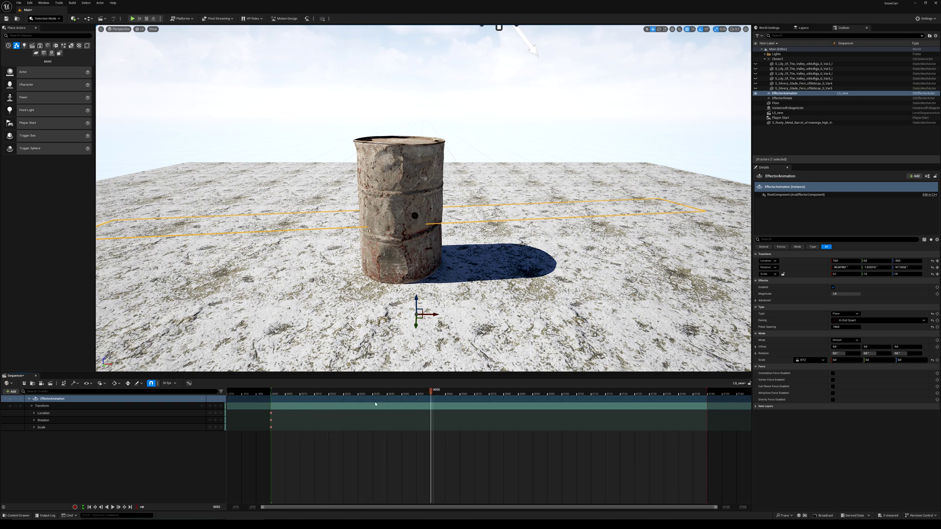
drag(361, 395, 709, 398)
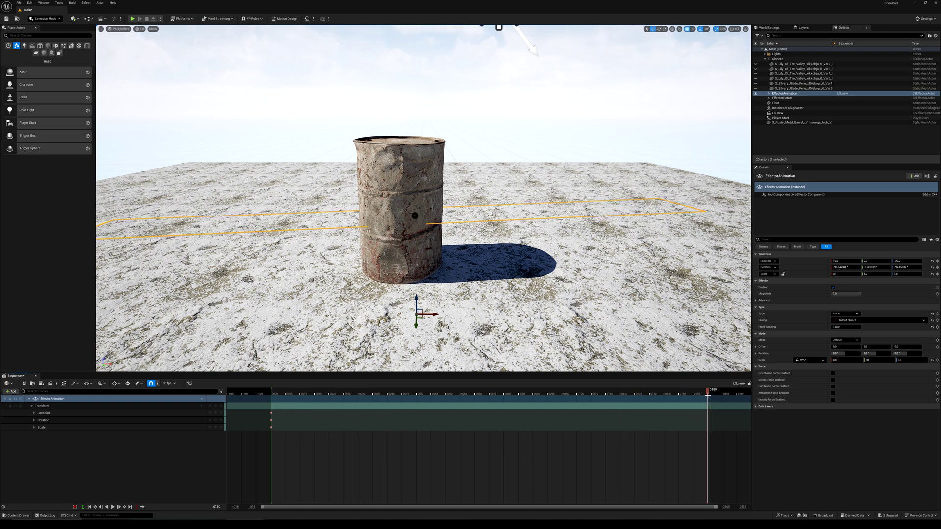
drag(416, 302, 405, 47)
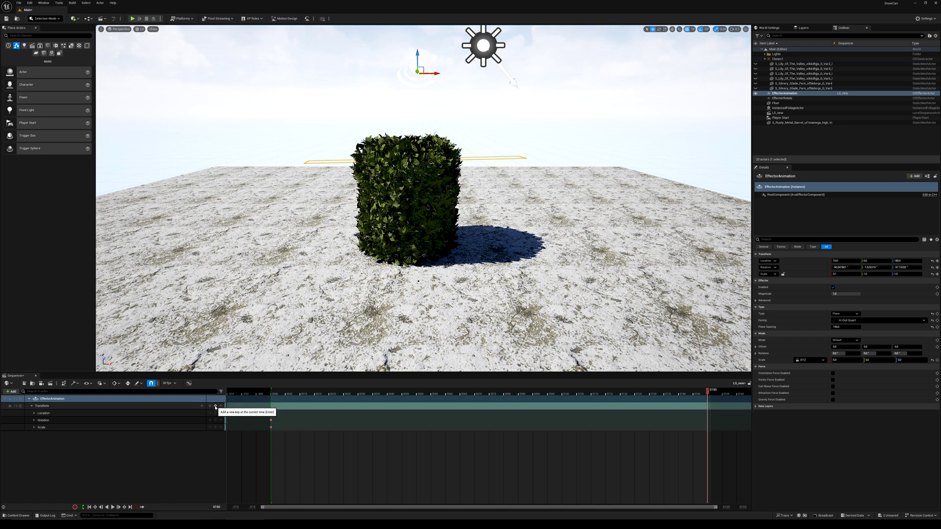
click(215, 407)
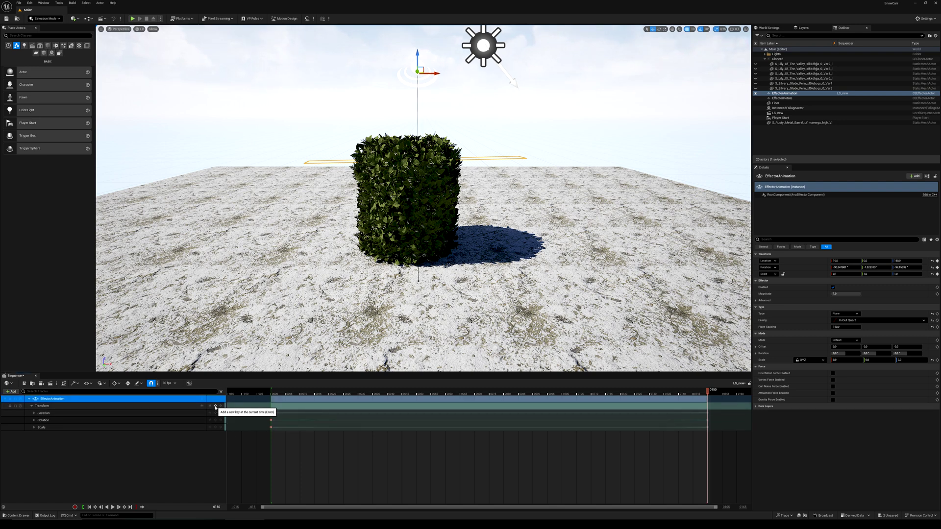
- Play the sequence from frame 0, then replay it in game view with the editor overlays hidden
click(271, 393)
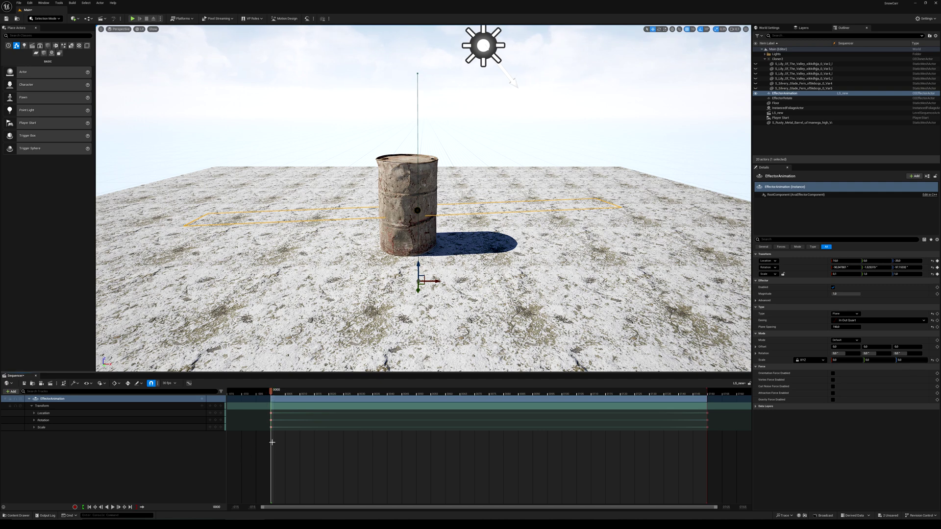
key(space)
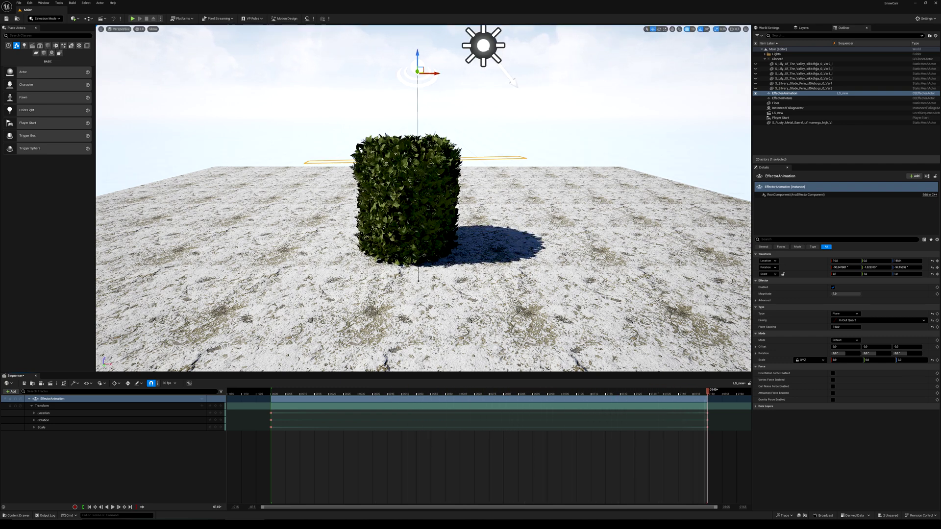
click(510, 313)
key(g)
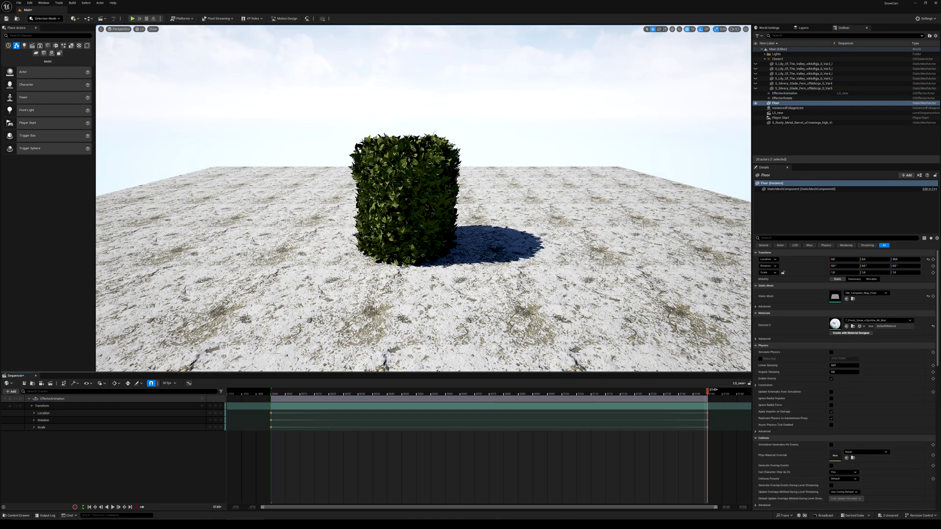
right_drag(510, 314, 471, 333)
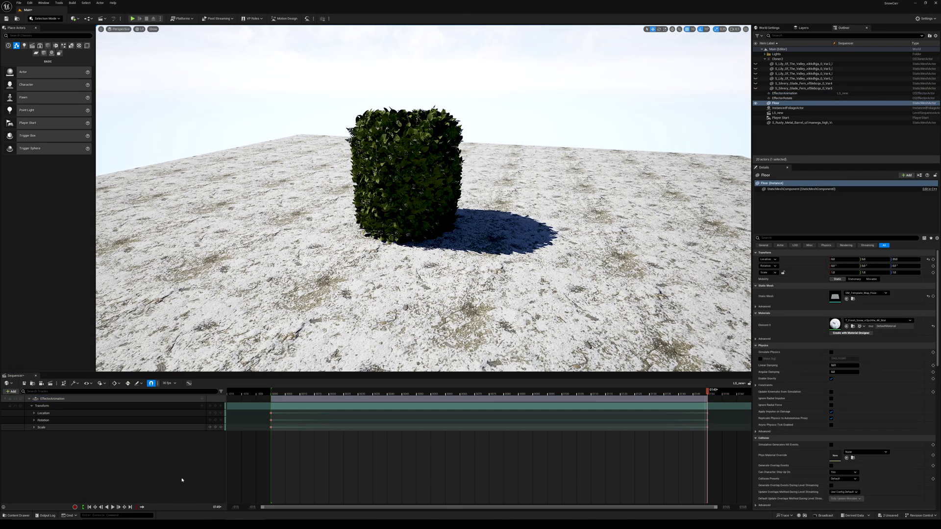
click(113, 507)
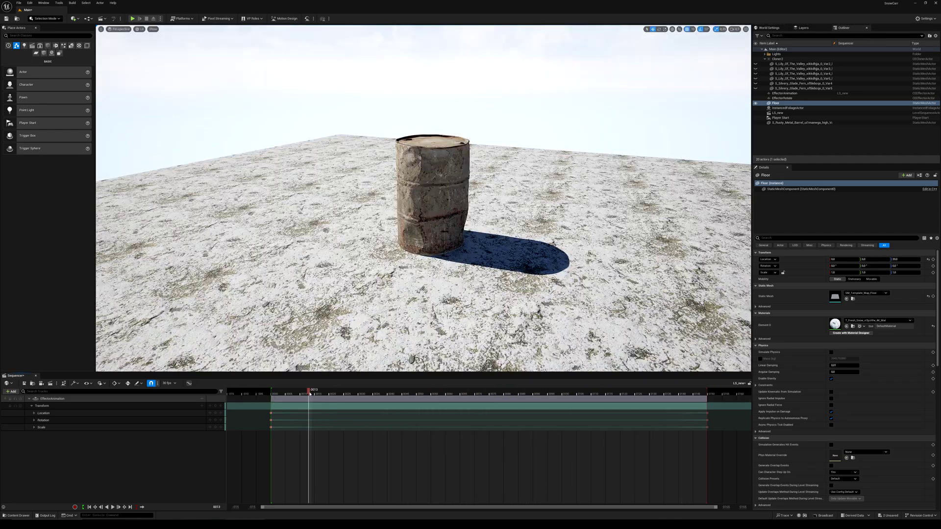
- Scrub back and forth through the timeline to check how the foliage grows over the barrel
drag(312, 393, 594, 393)
click(283, 394)
drag(286, 400, 592, 393)
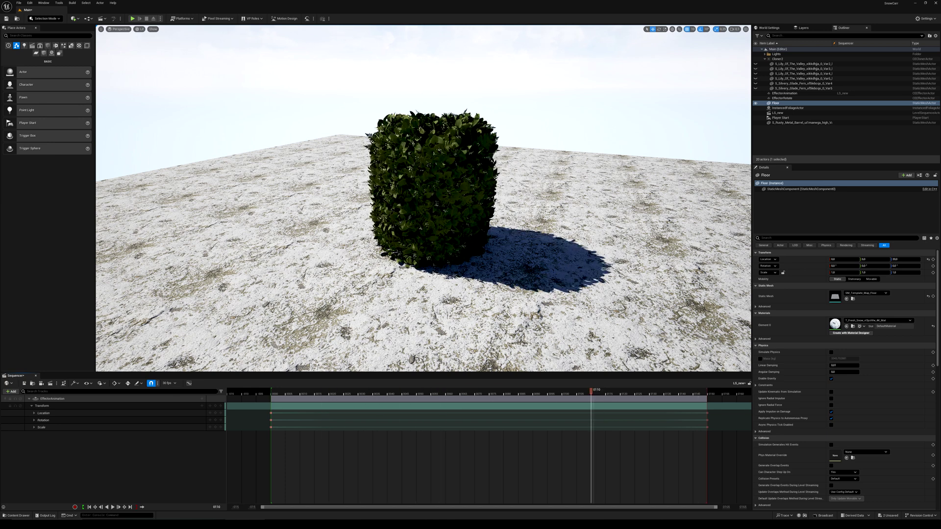